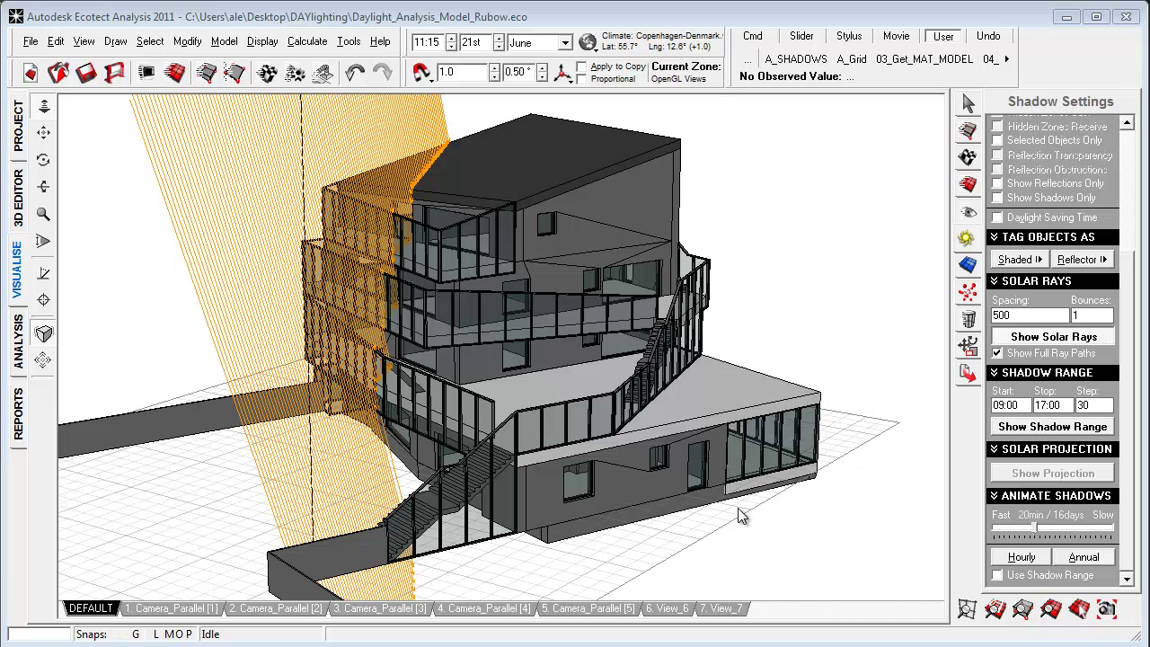
- Switch the date between the summer and winter solstices to compare the solar rays on the building, ending with the winter solstice
click(588, 42)
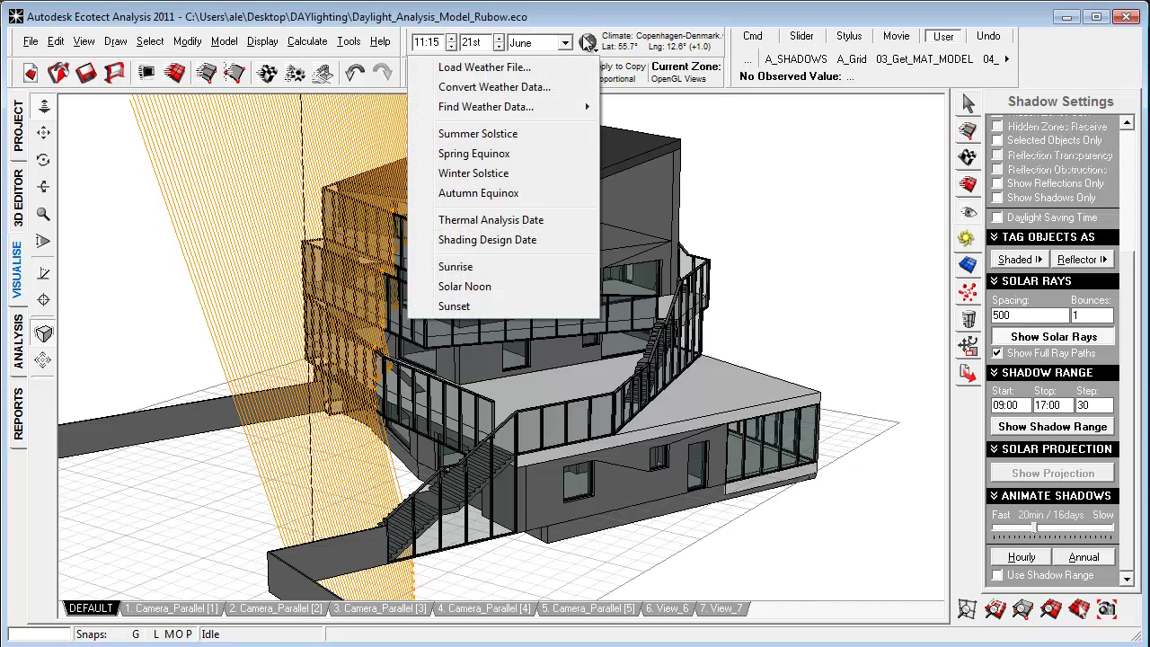
click(527, 136)
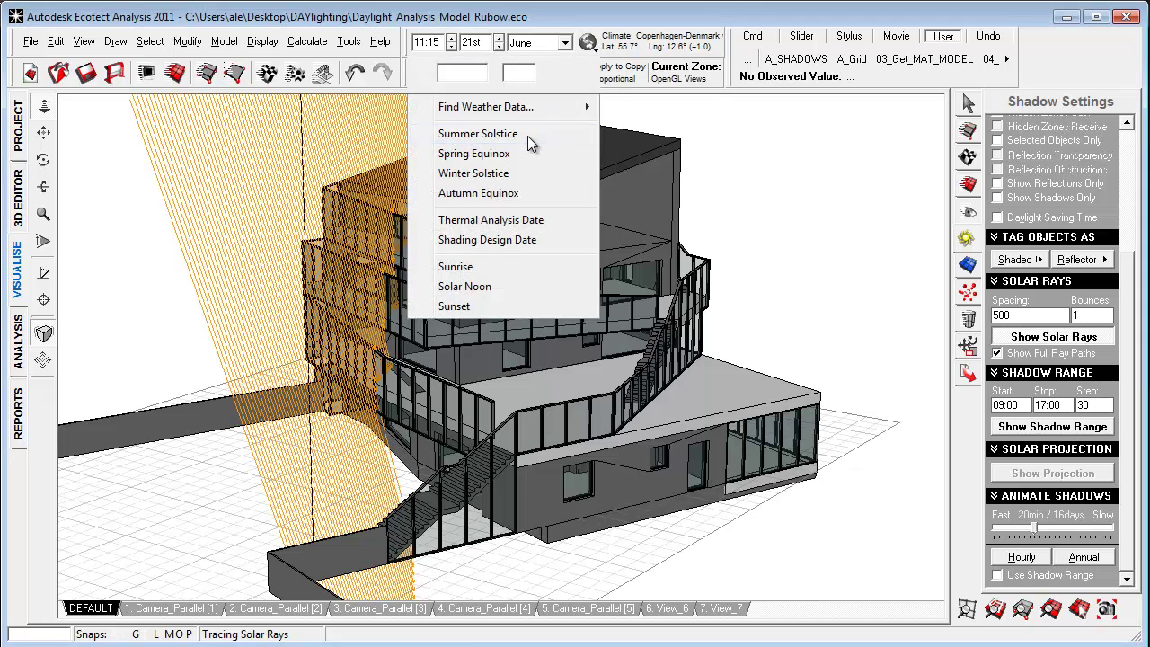
click(589, 44)
click(499, 172)
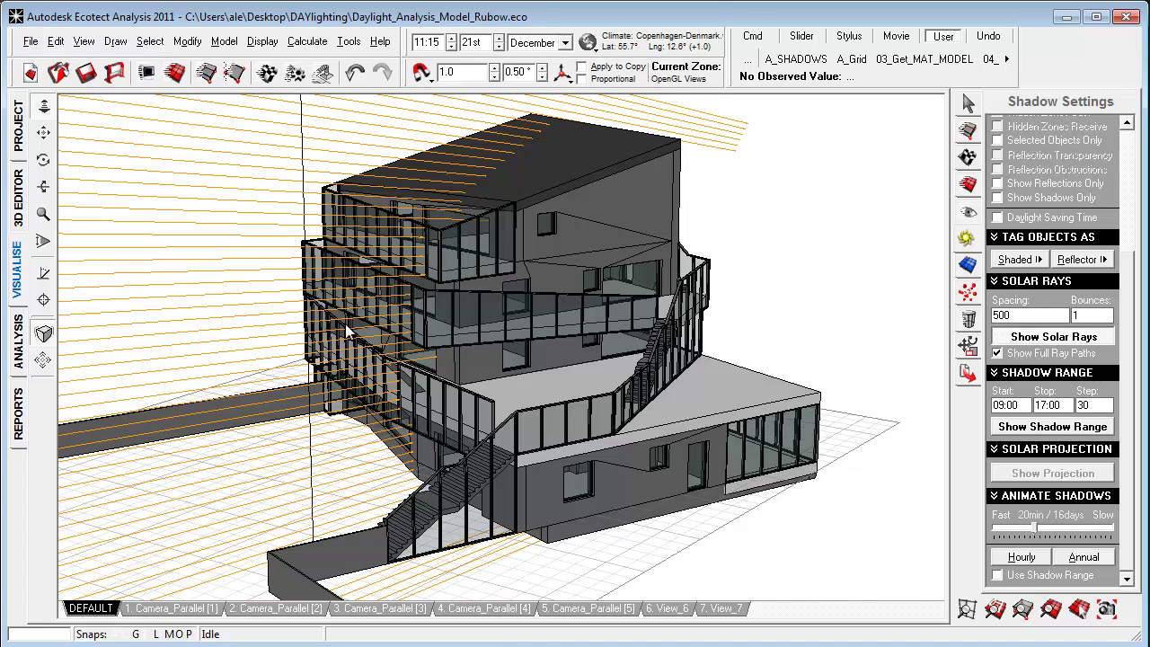
click(586, 45)
click(492, 137)
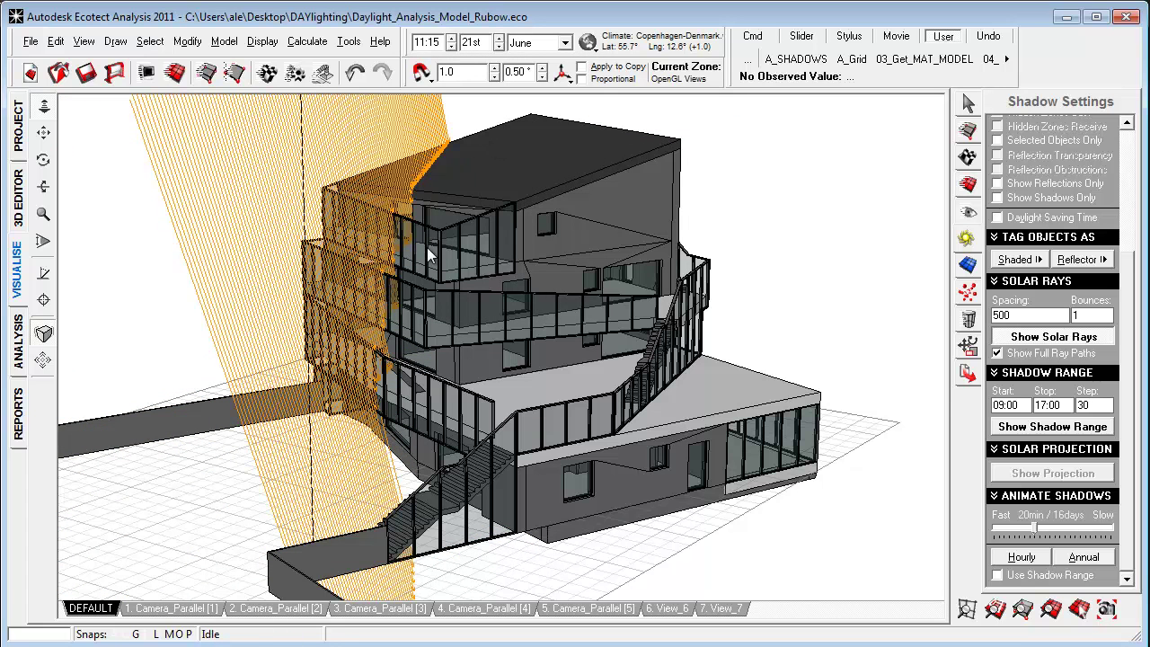
click(586, 43)
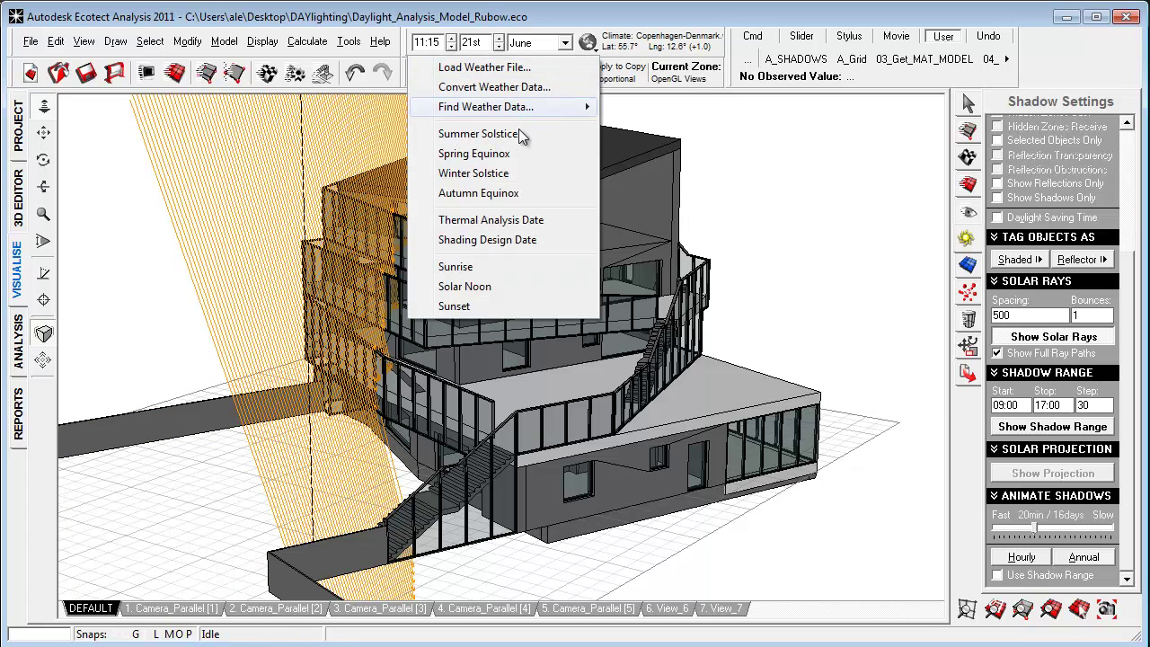
click(506, 174)
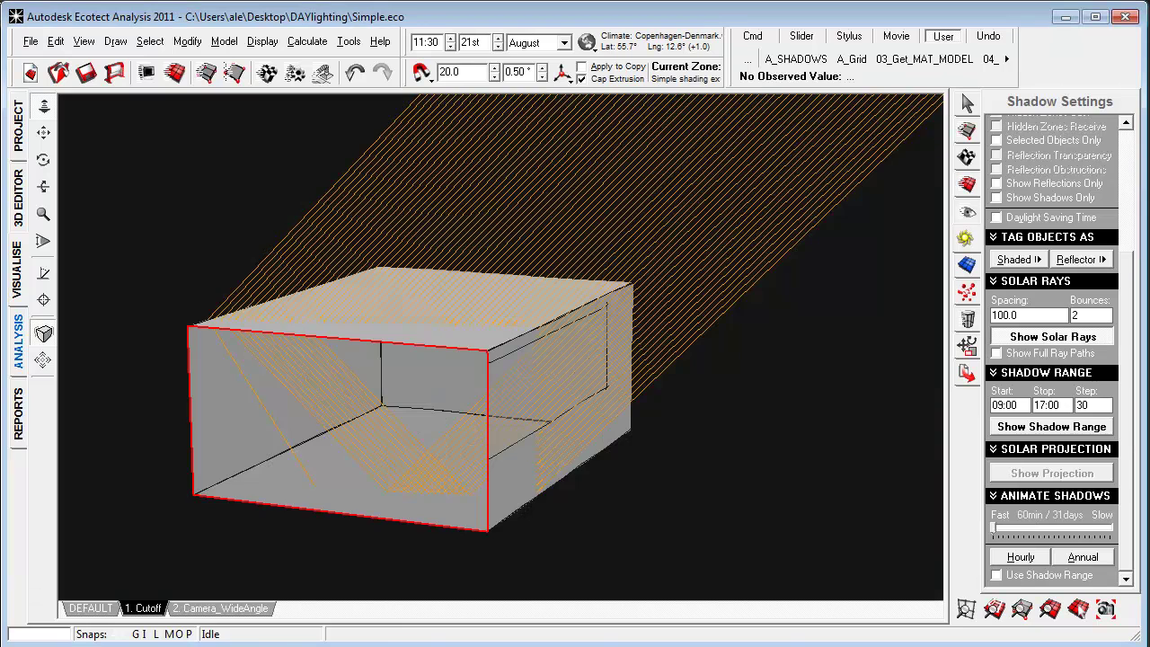
- Show the simple box model in the 3D editor and turn off its displayed solar rays
drag(387, 458, 414, 462)
click(18, 196)
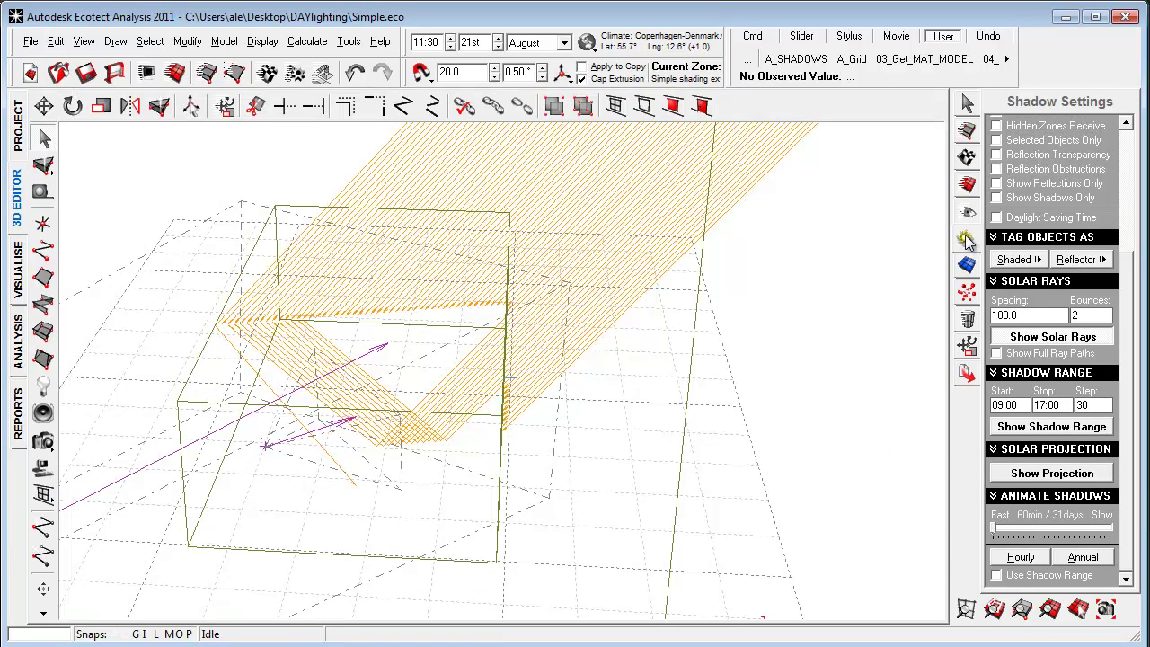
click(1045, 336)
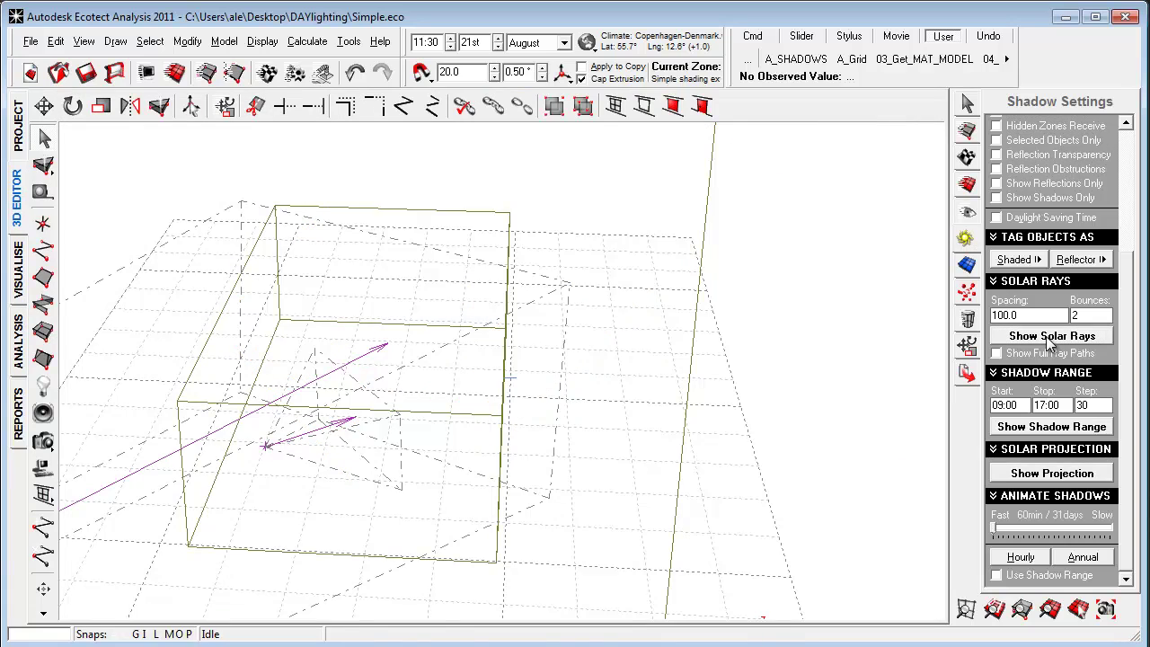
right_drag(889, 404, 862, 272)
- Hide the OpenGL Views zone so its objects are left out of the 3D editor view
click(966, 130)
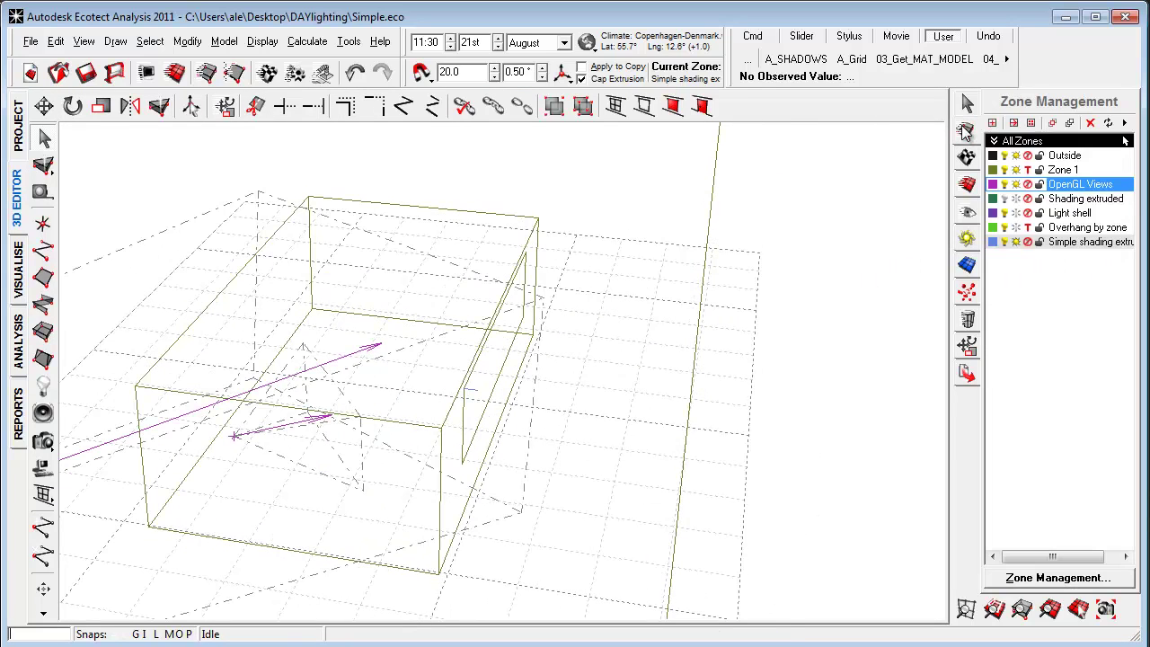
click(1004, 184)
scroll(742, 380, down, 5)
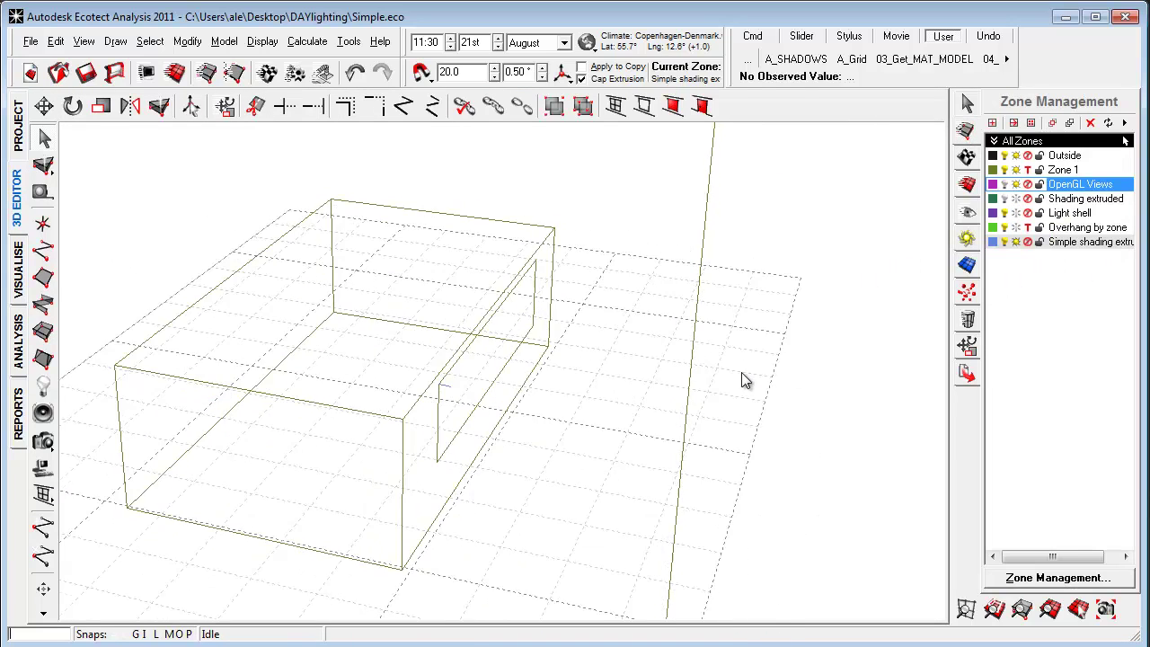
right_drag(742, 387, 581, 482)
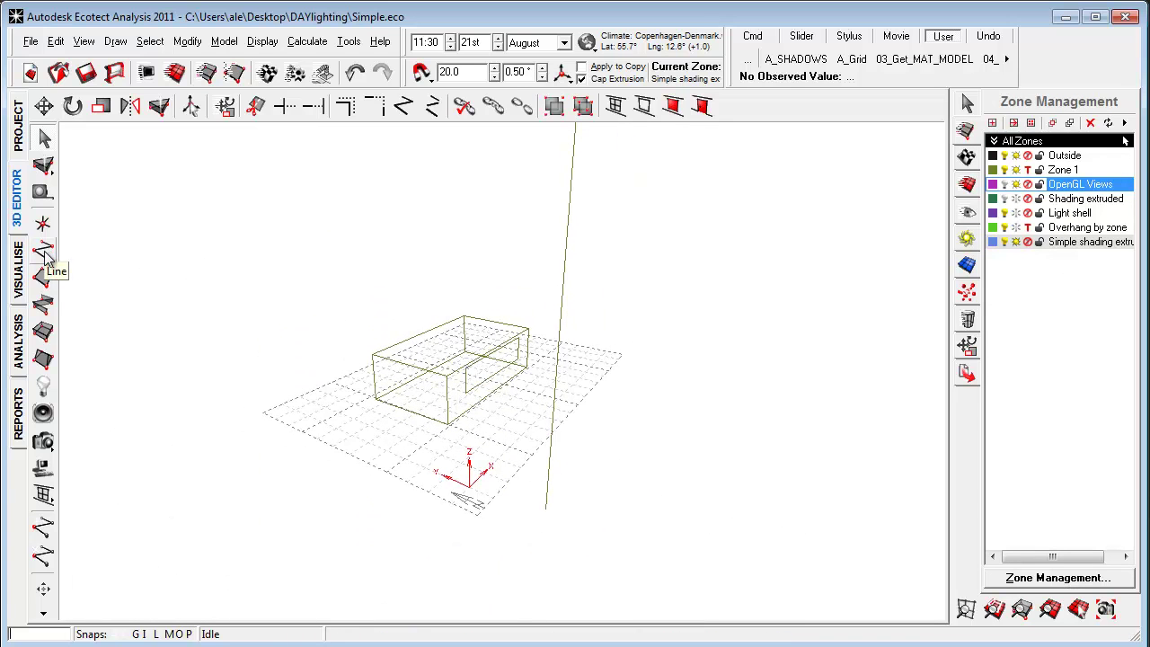
- Select the tall vertical object beside the box, tag it as a reflector, and clear the selection
right_drag(507, 500, 434, 506)
scroll(485, 461, up, 3)
scroll(439, 495, up, 2)
scroll(554, 421, down, 5)
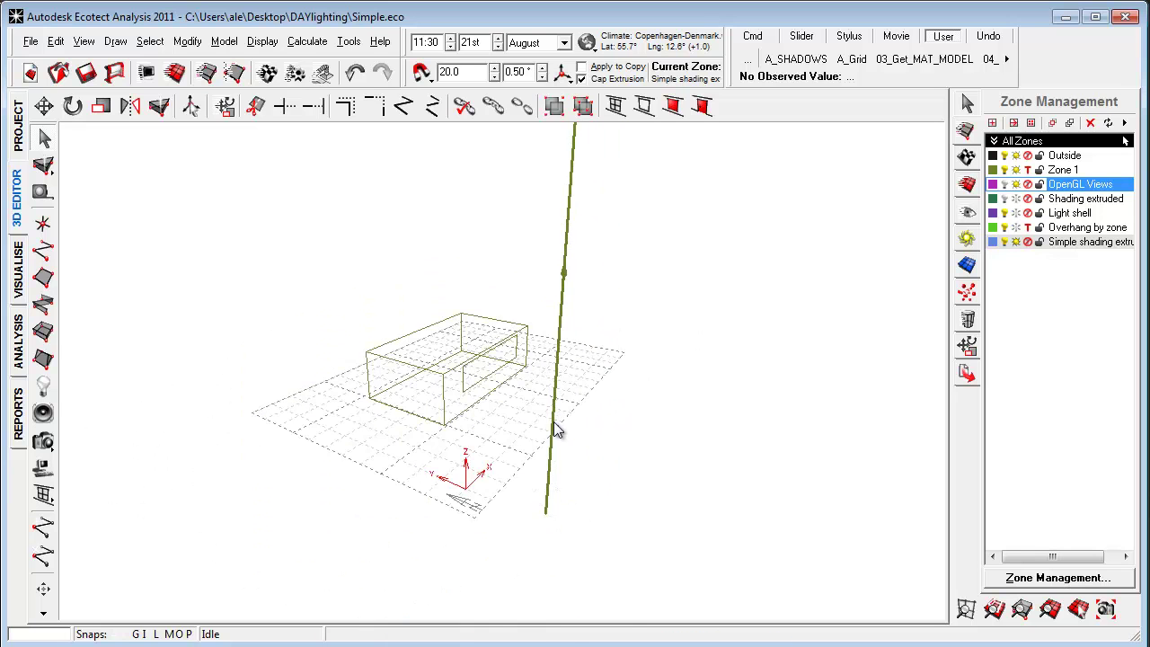
scroll(518, 416, up, 2)
scroll(502, 403, up, 1)
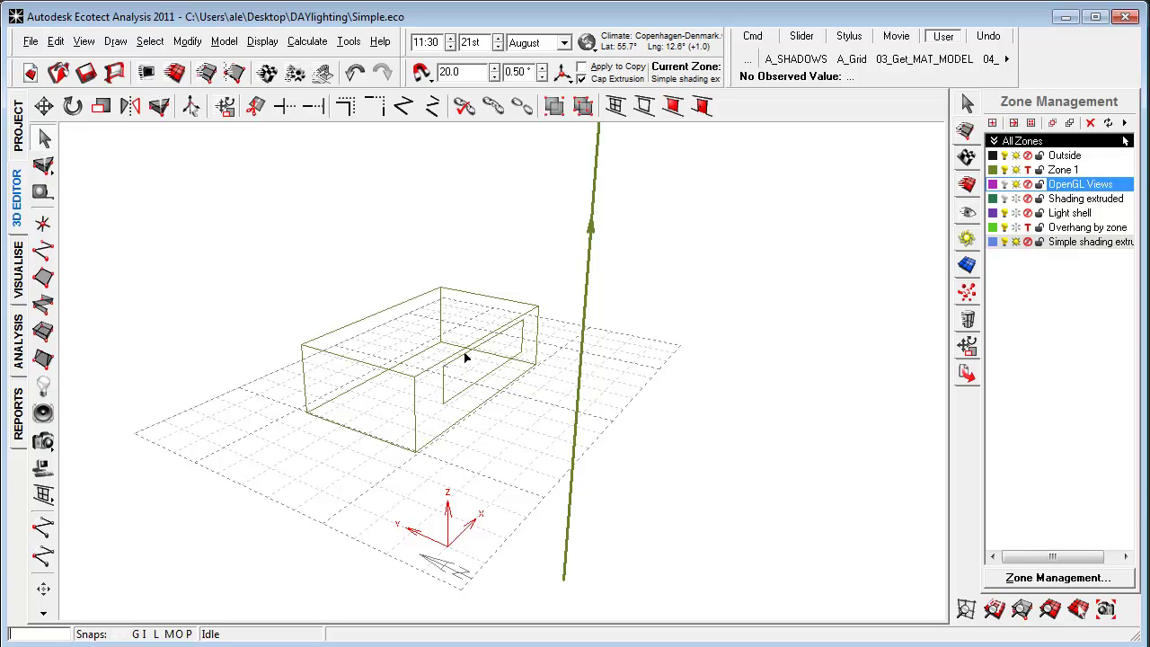
right_drag(432, 409, 454, 380)
right_drag(443, 482, 444, 491)
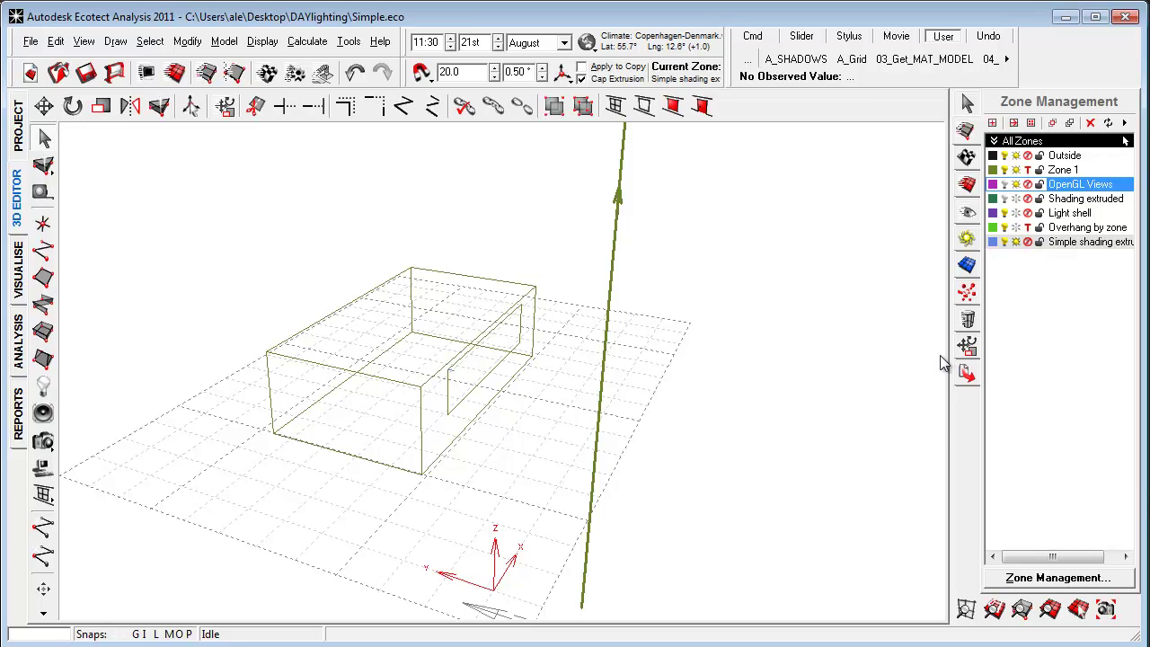
click(968, 240)
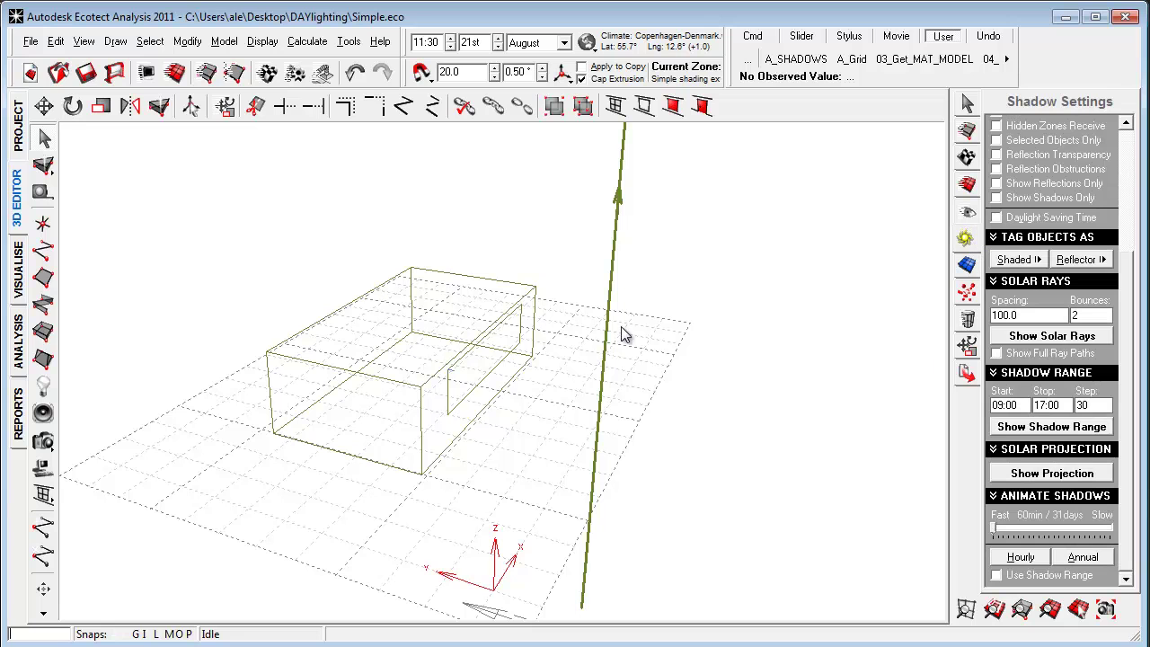
click(1089, 261)
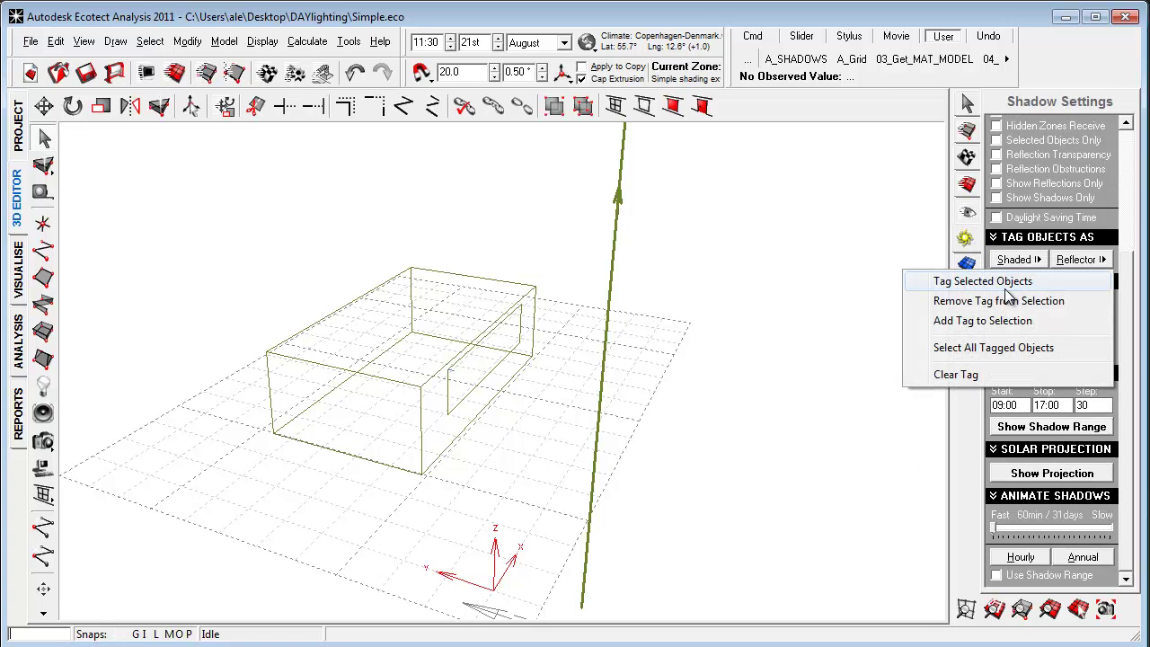
click(1007, 285)
click(632, 362)
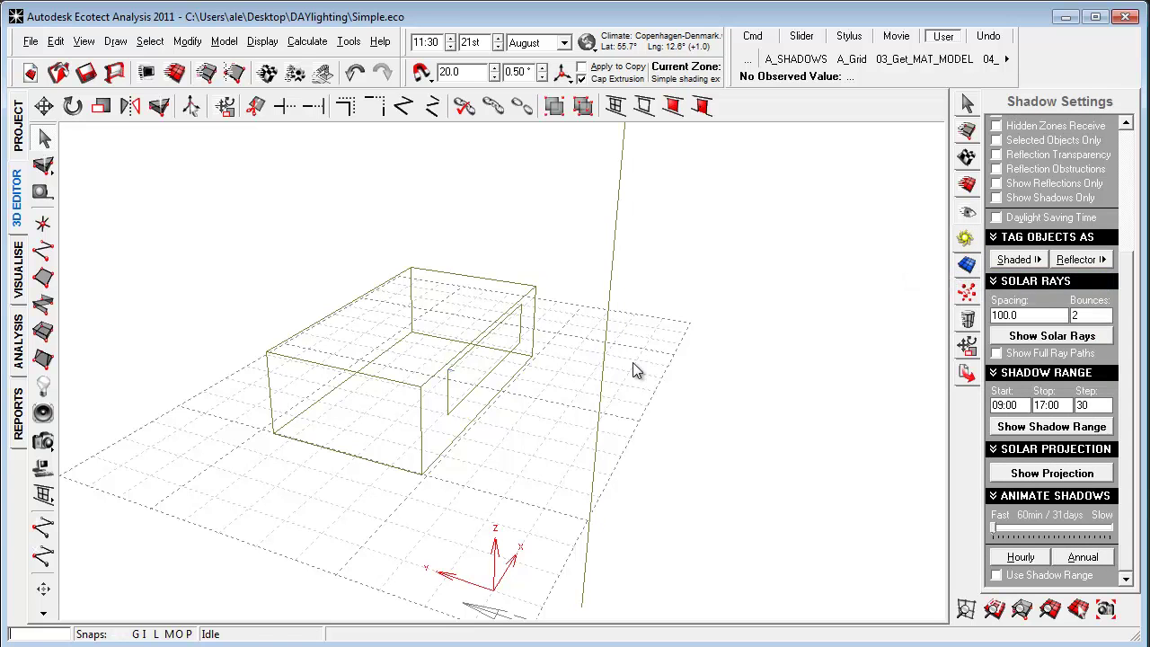
- Set the solar ray spacing to 500 and show the solar rays
scroll(632, 362, down, 2)
click(1025, 315)
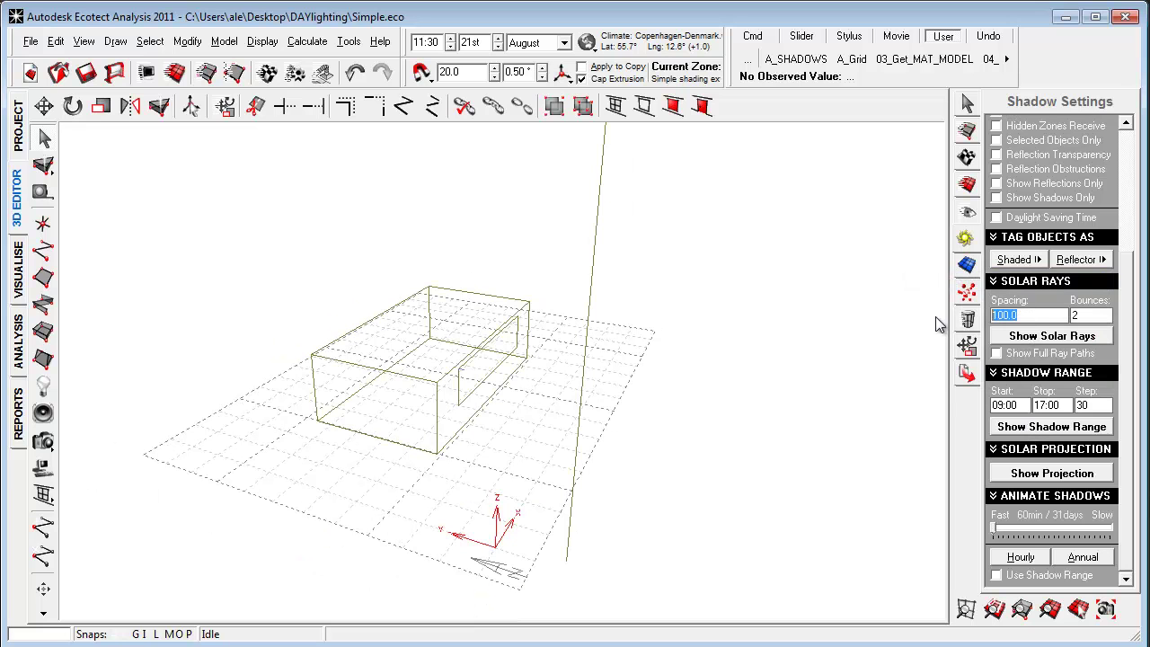
text(500)
click(1042, 340)
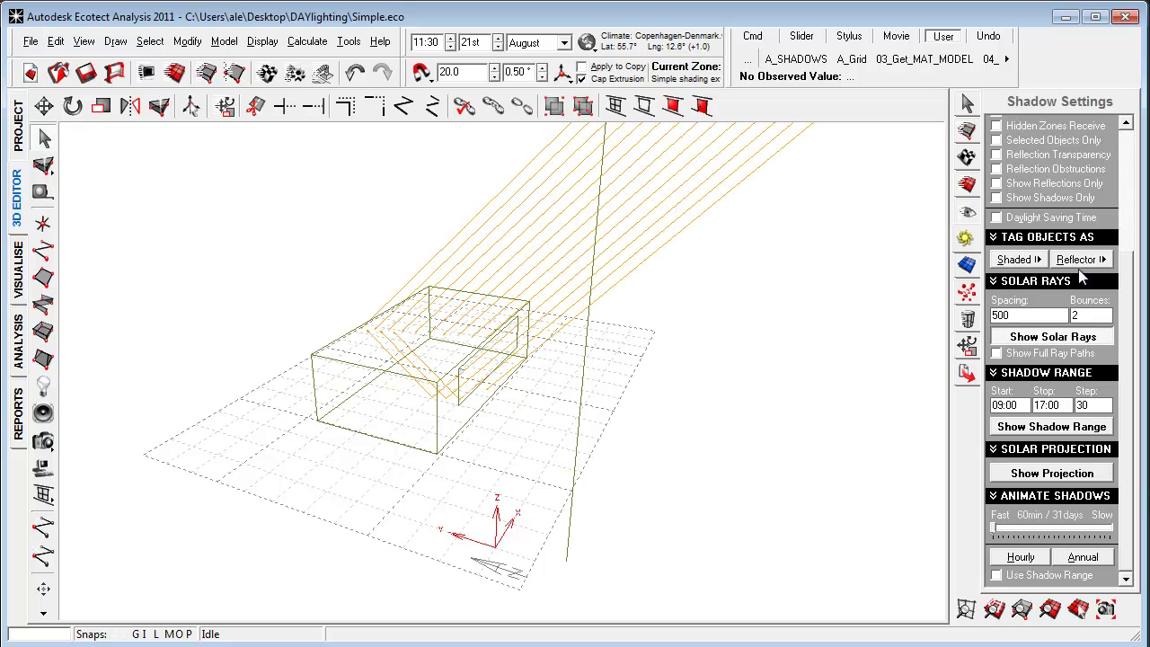
- Set the solar ray bounces to 1 and view the box from outside in the visualisation mode
double_click(1094, 316)
text(1)
click(18, 274)
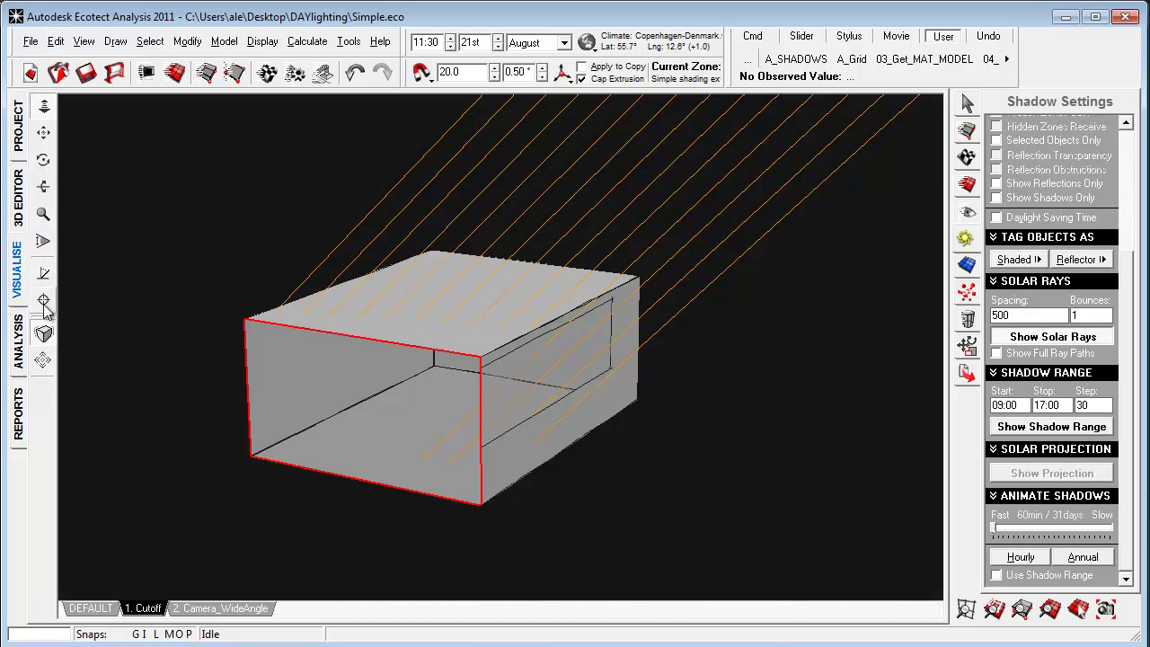
mouse_move(192, 405)
mouse_down()
mouse_move(275, 333)
mouse_move(236, 390)
mouse_move(382, 395)
mouse_move(377, 405)
mouse_up()
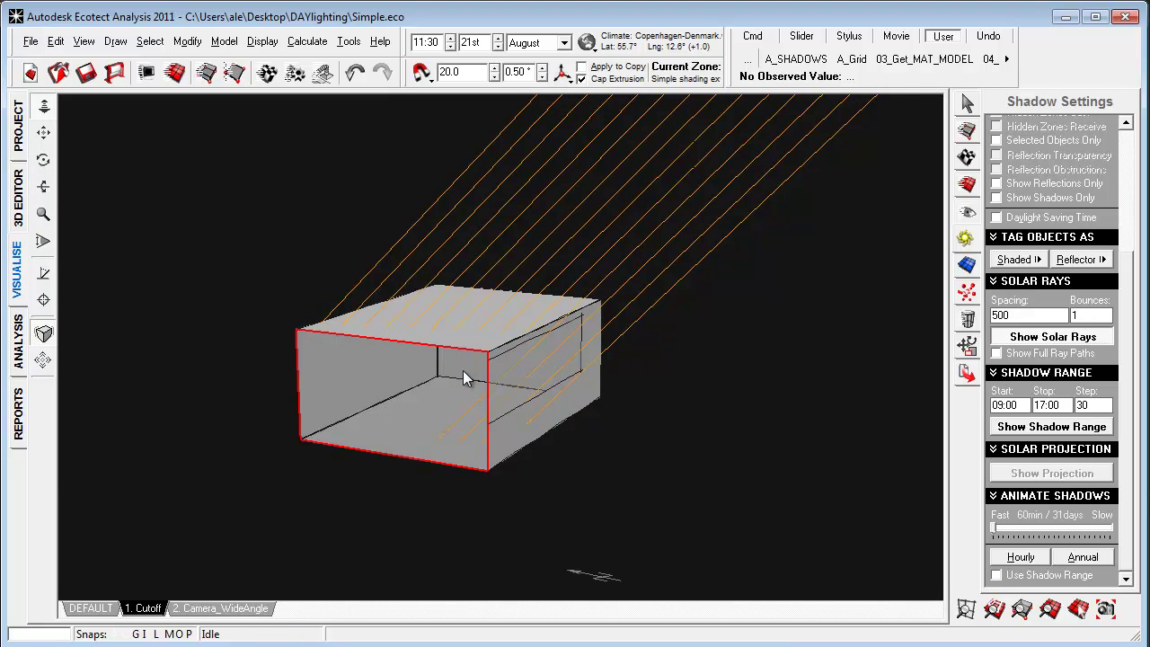
drag(465, 374, 472, 405)
- Raise the solar ray bounces to 2 and then to 3 to extend the reflections inside the box
double_click(1082, 315)
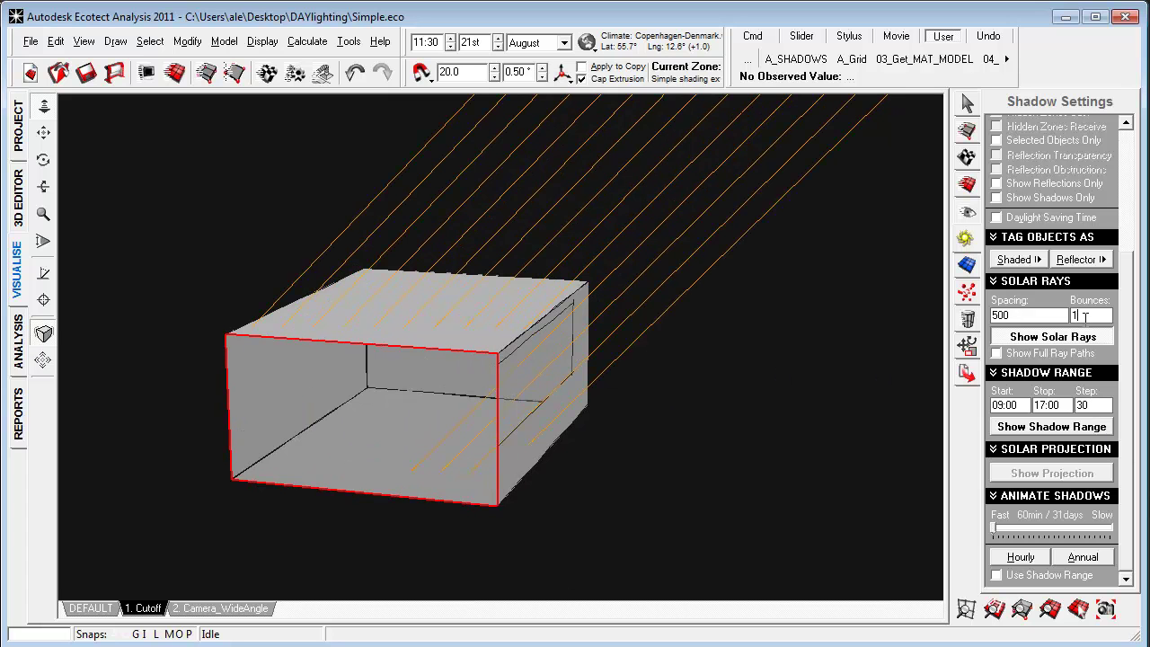
text(2)
key(Return)
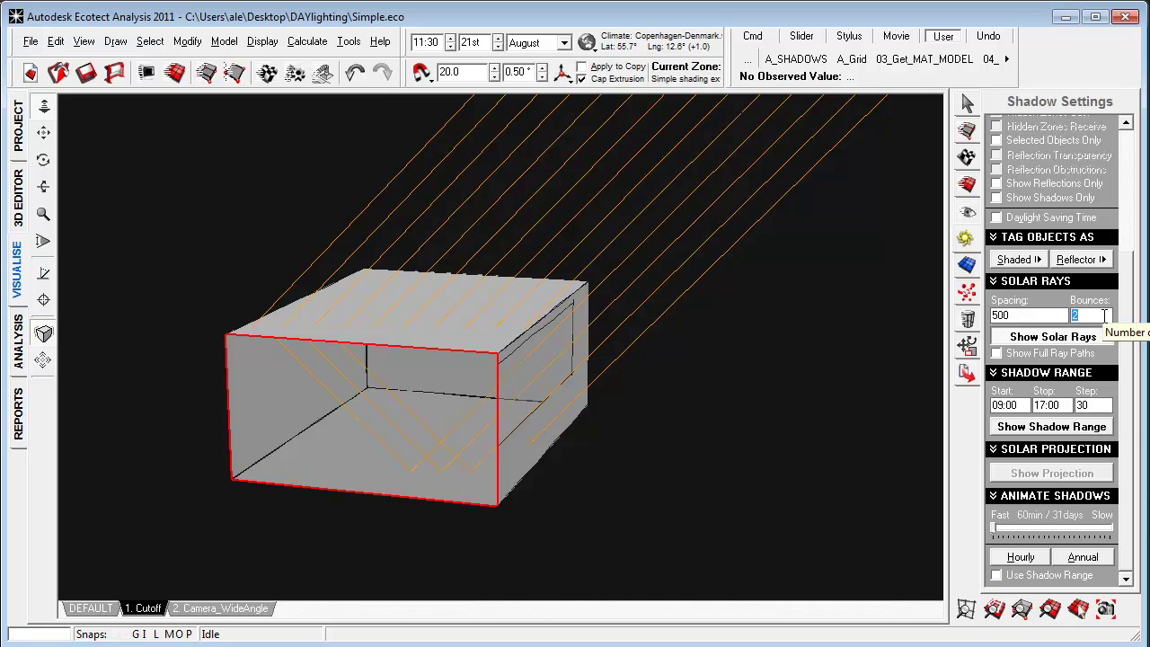
text(3)
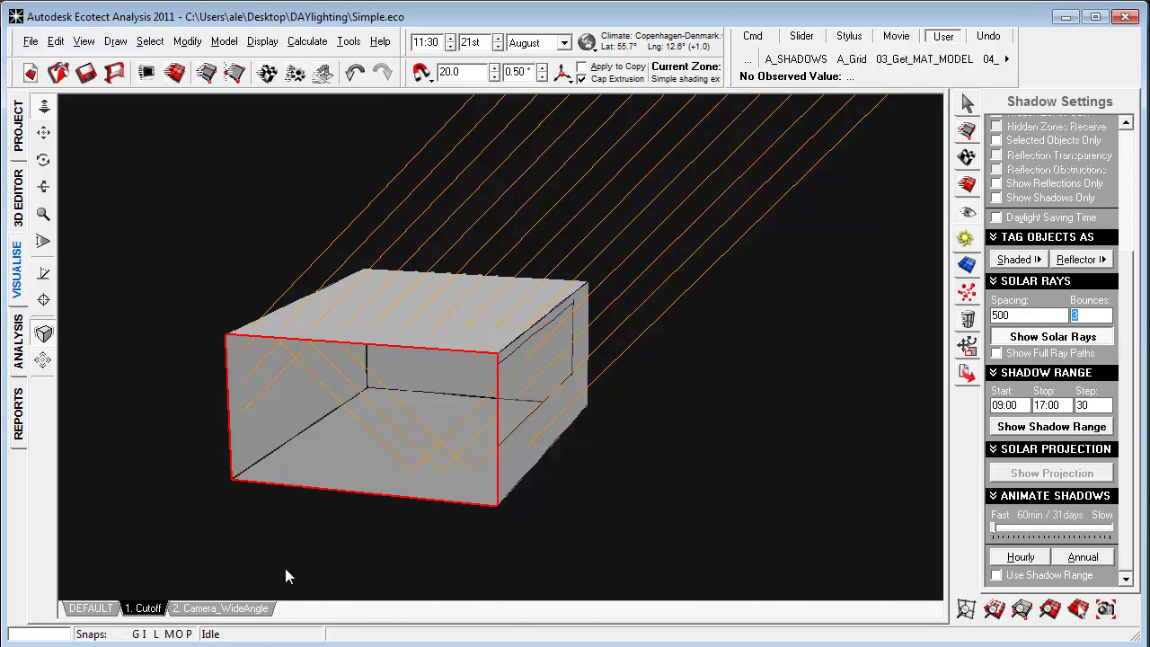
- Switch to the Camera_WideAngle interior view and play the hourly and annual shadow animations
click(247, 609)
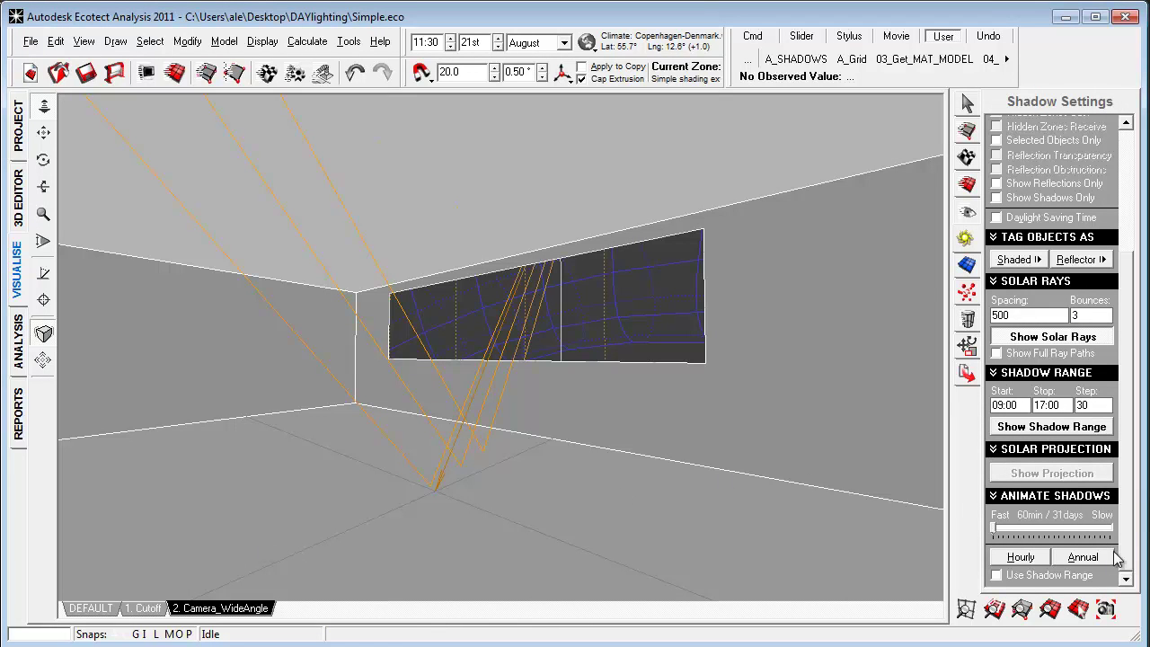
click(1019, 557)
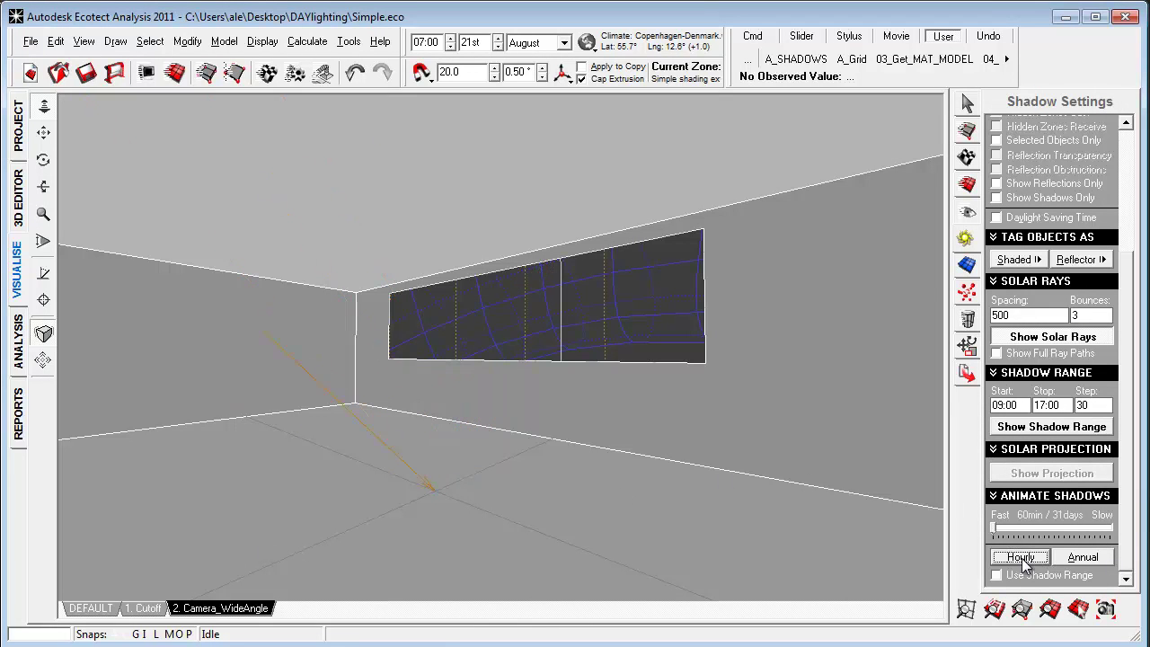
click(1081, 558)
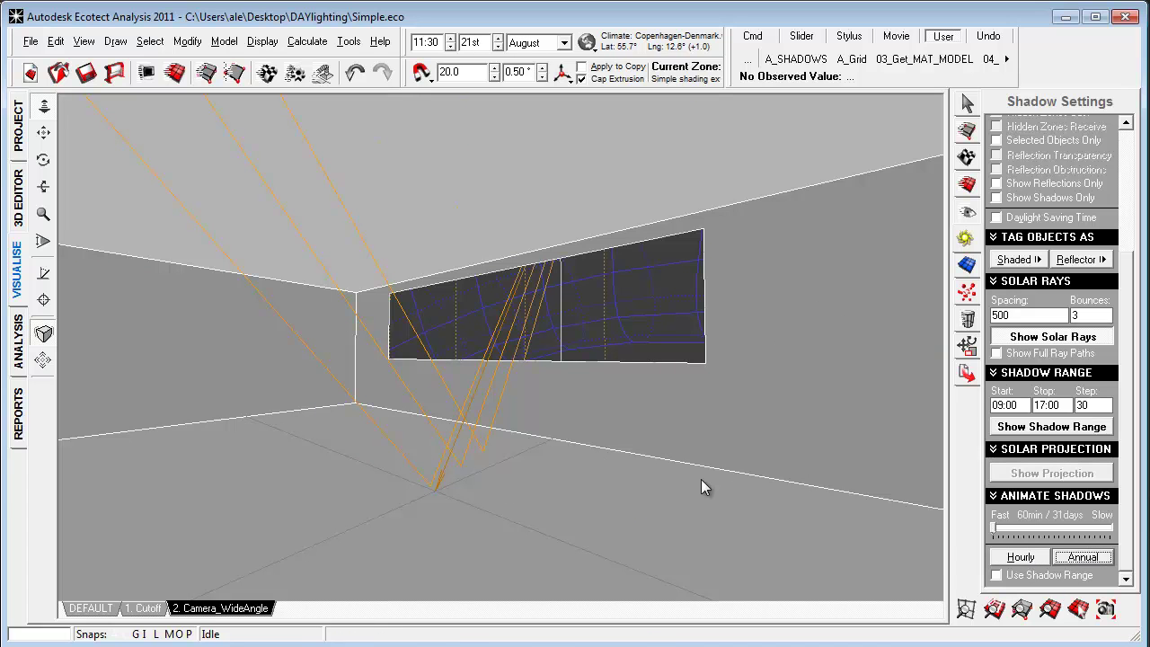
- Set the solar ray bounces to 1 and the ray spacing to 50 in the interior view
drag(1101, 314, 1026, 313)
text(1)
key(Return)
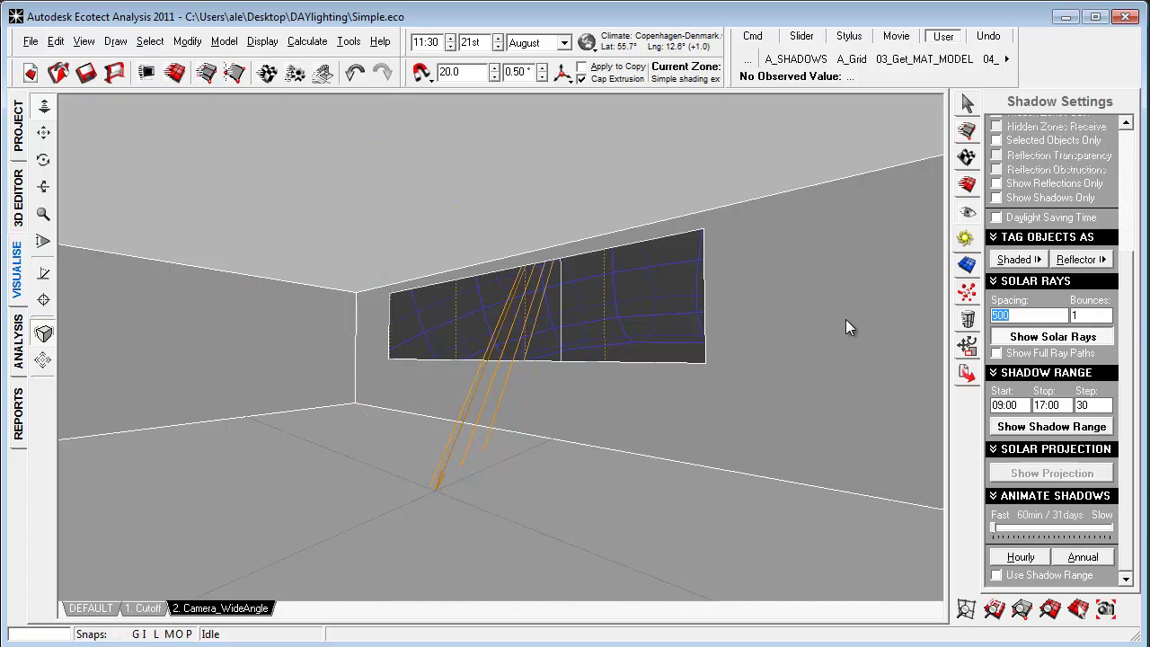
text(50)
key(Return)
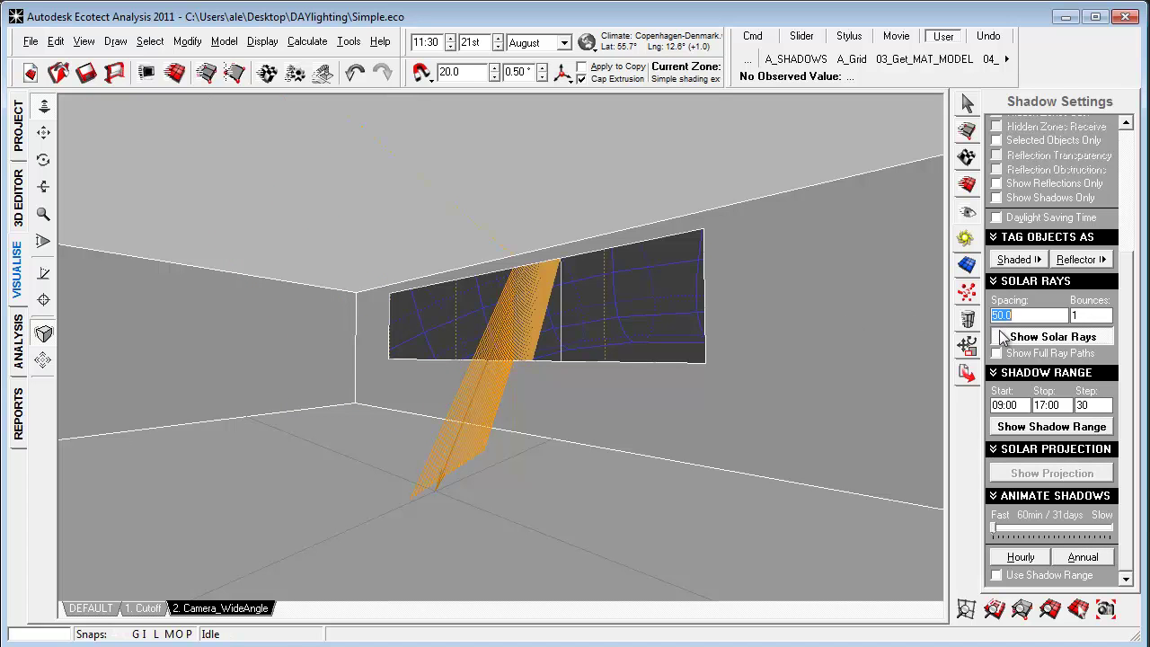
- Set the solar ray bounces to 2 with the dense ray spacing
drag(1088, 315, 1061, 317)
text(2)
key(Return)
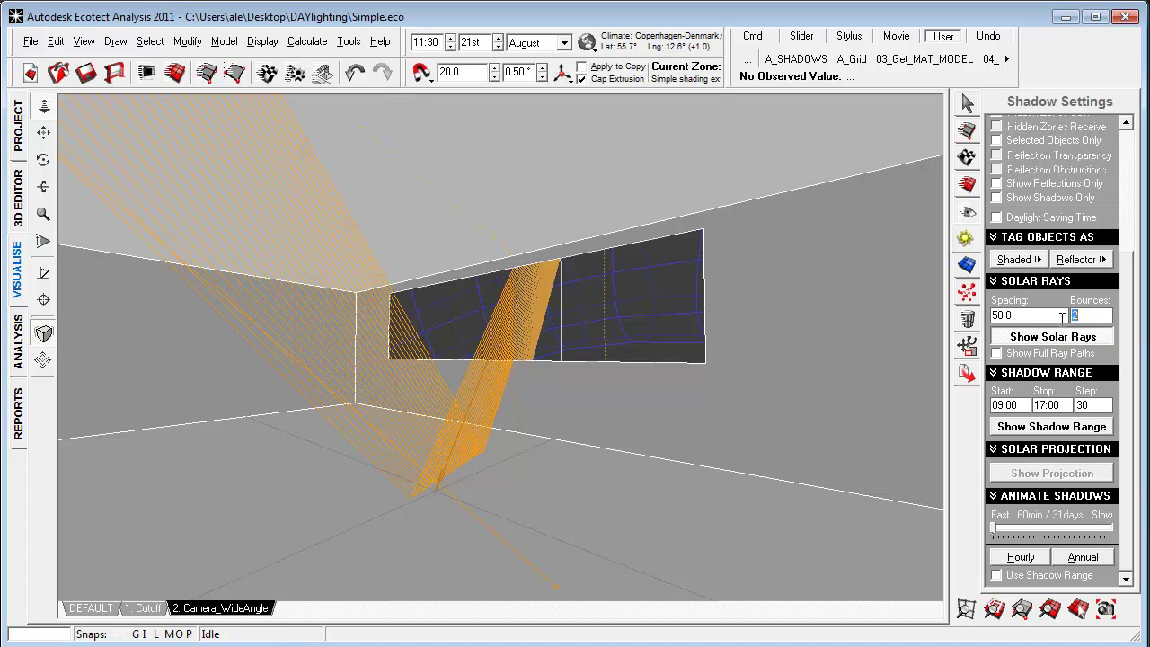
- Set the date to the summer solstice and then to the winter solstice to compare the rays entering the room
click(585, 42)
click(541, 135)
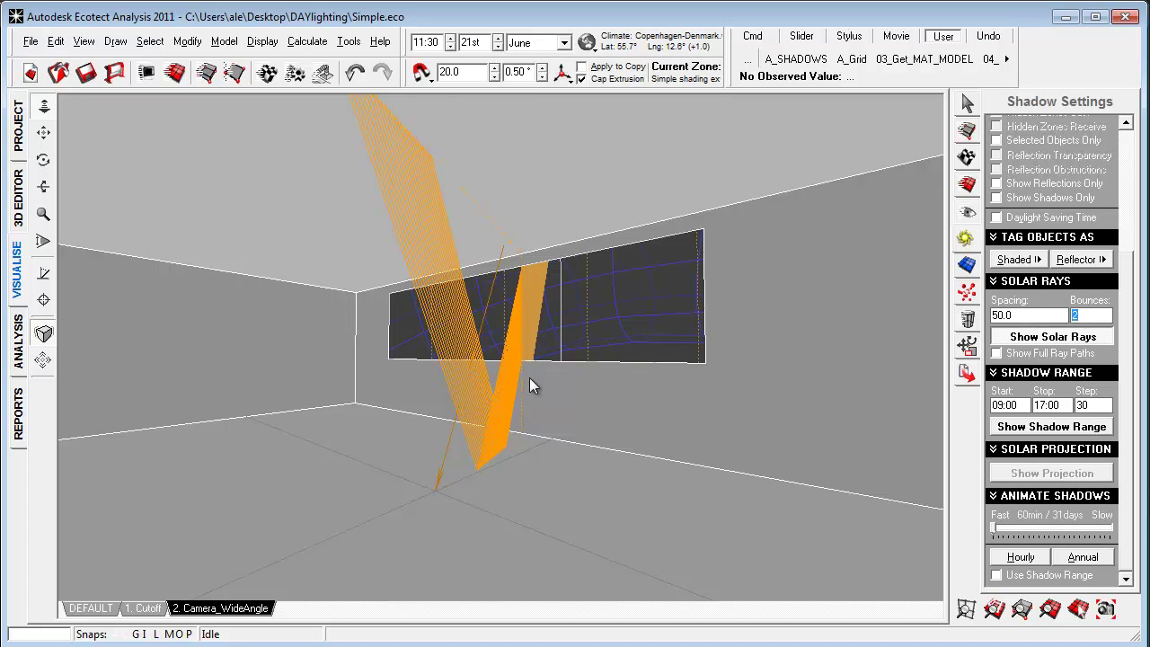
click(586, 42)
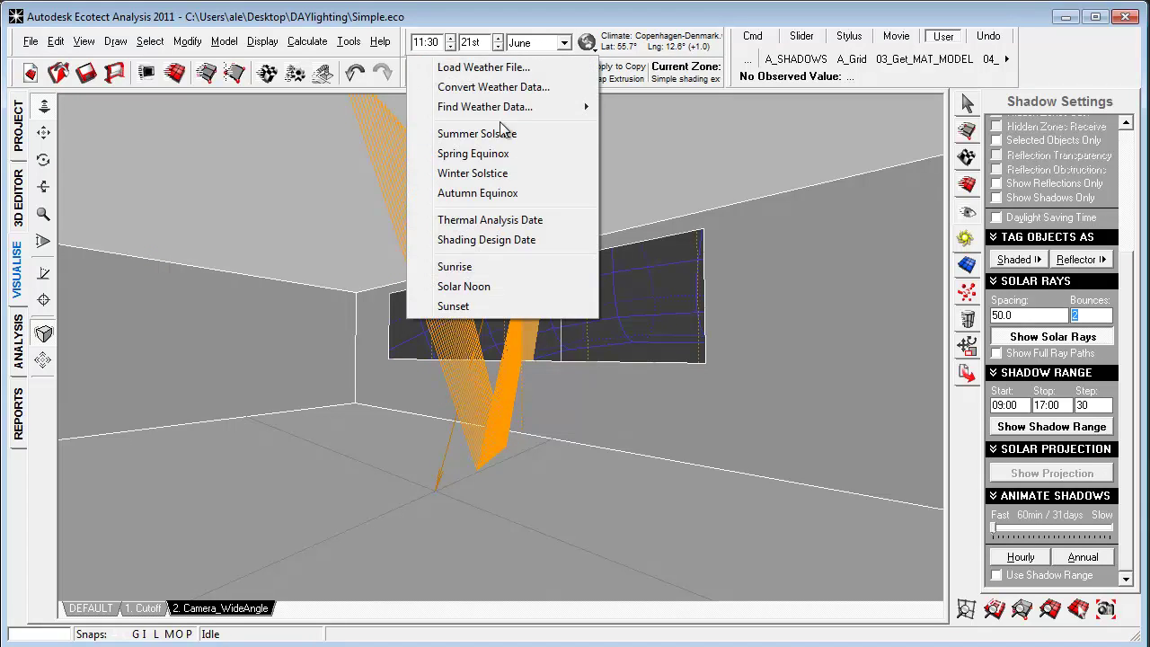
click(472, 174)
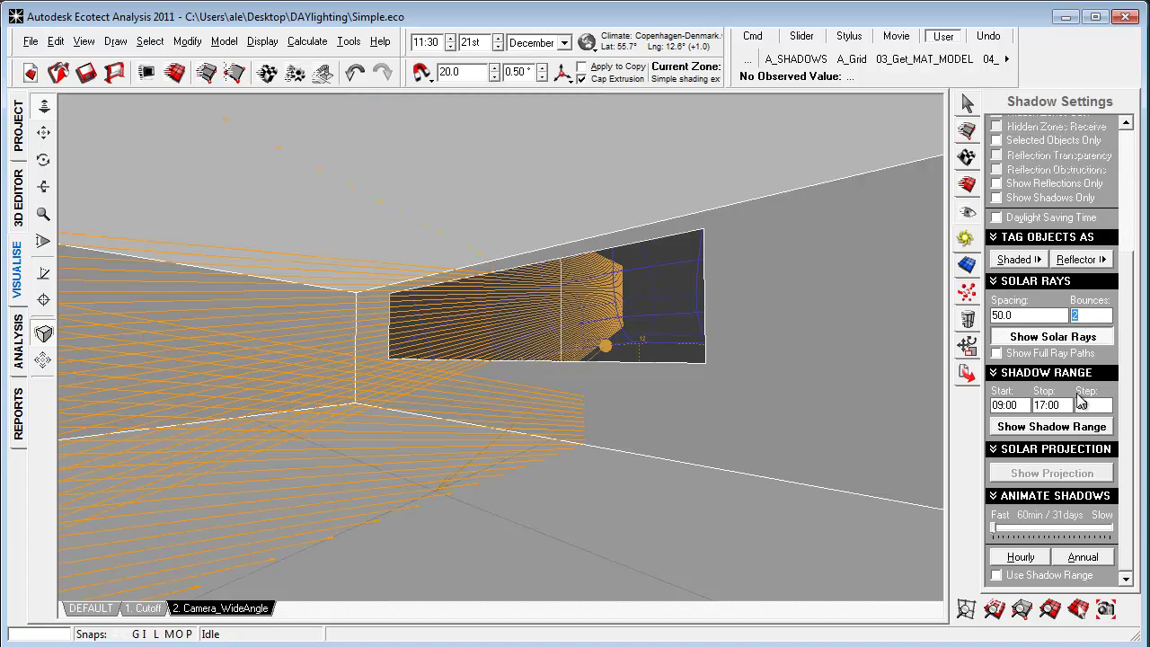
- Set the solar ray bounces to 1 for the winter solstice view
text(1)
key(Return)
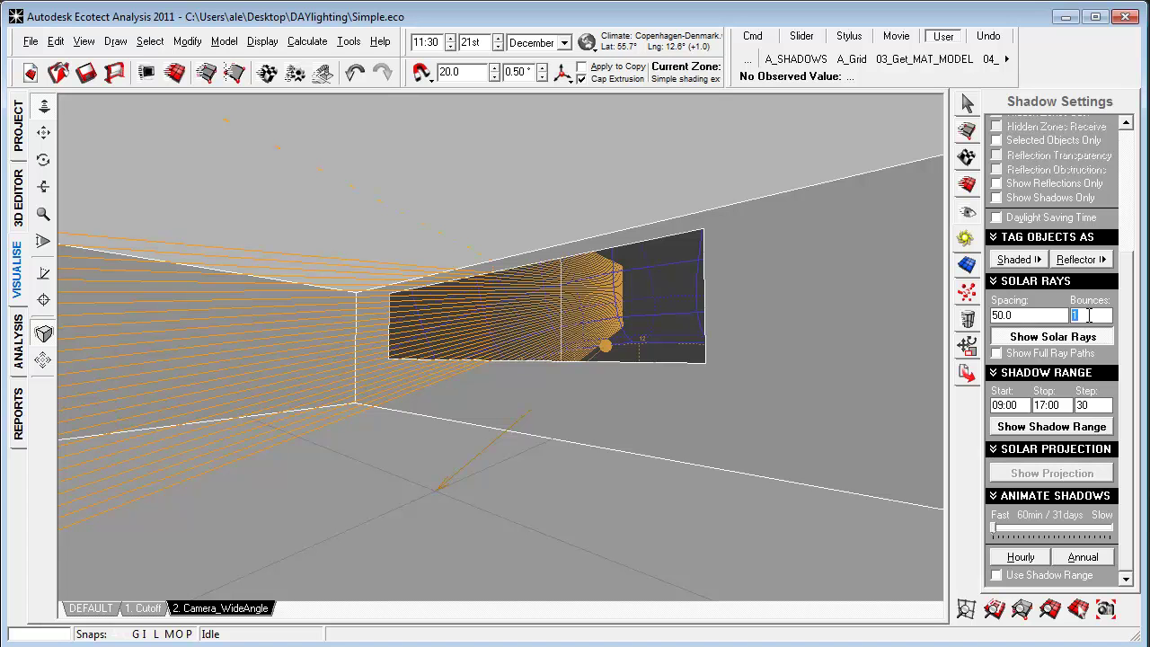
- Set the date to the summer solstice and the time to 12:15 to view the rays entering the room
click(585, 42)
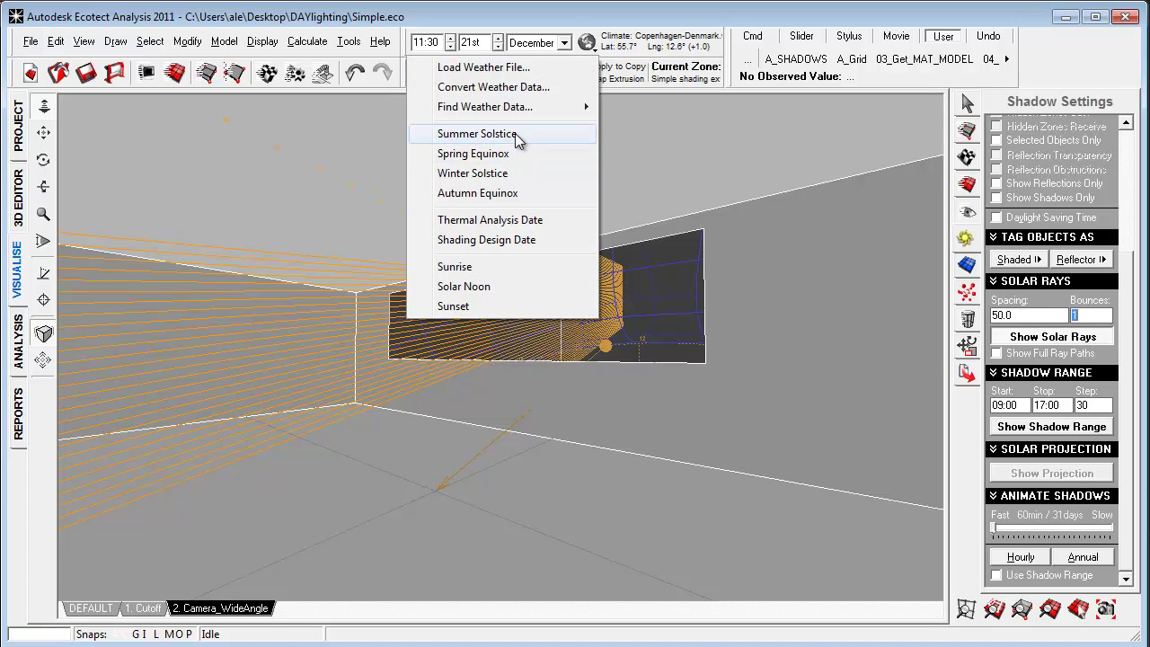
click(518, 137)
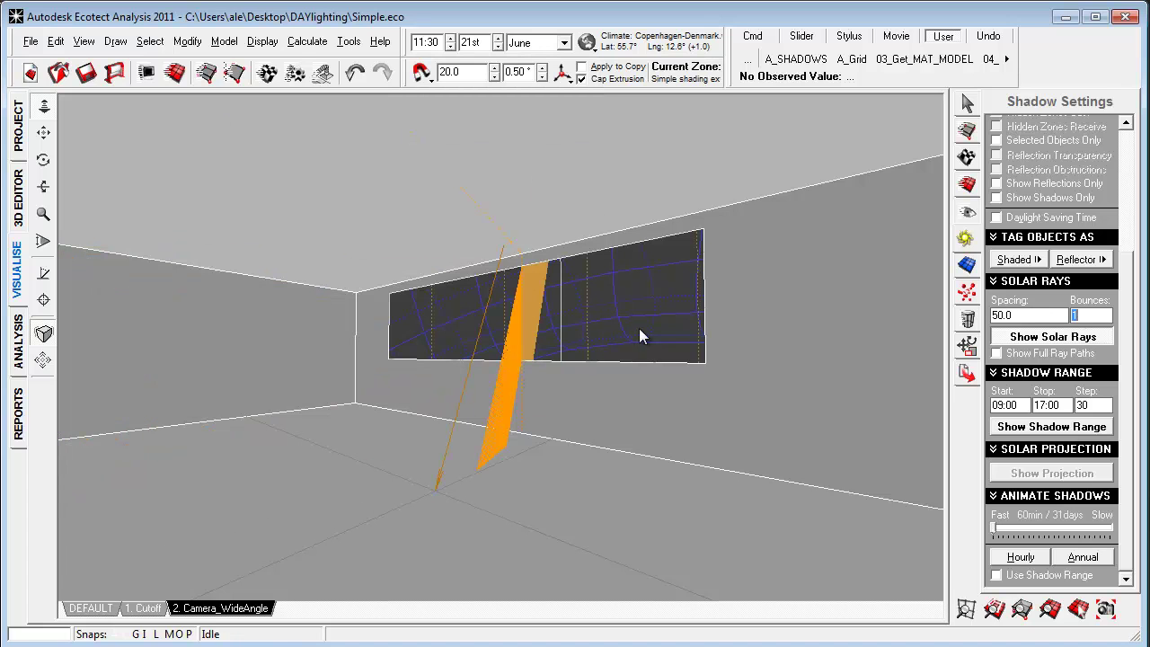
click(429, 42)
scroll(429, 42, down, 1)
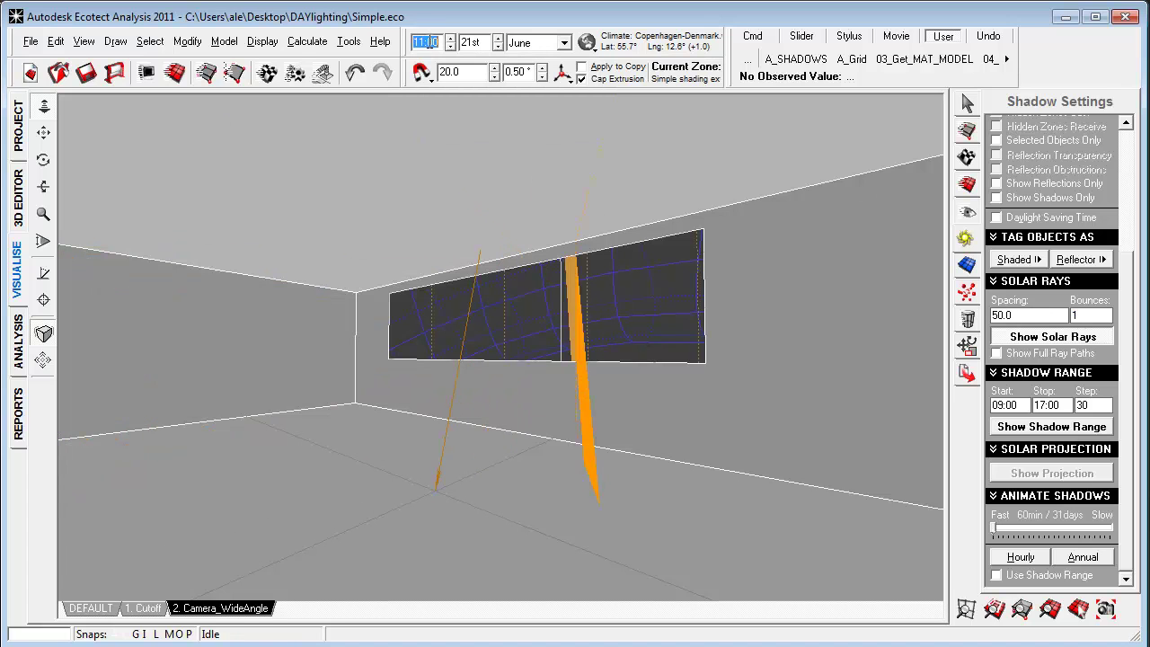
scroll(429, 42, up, 5)
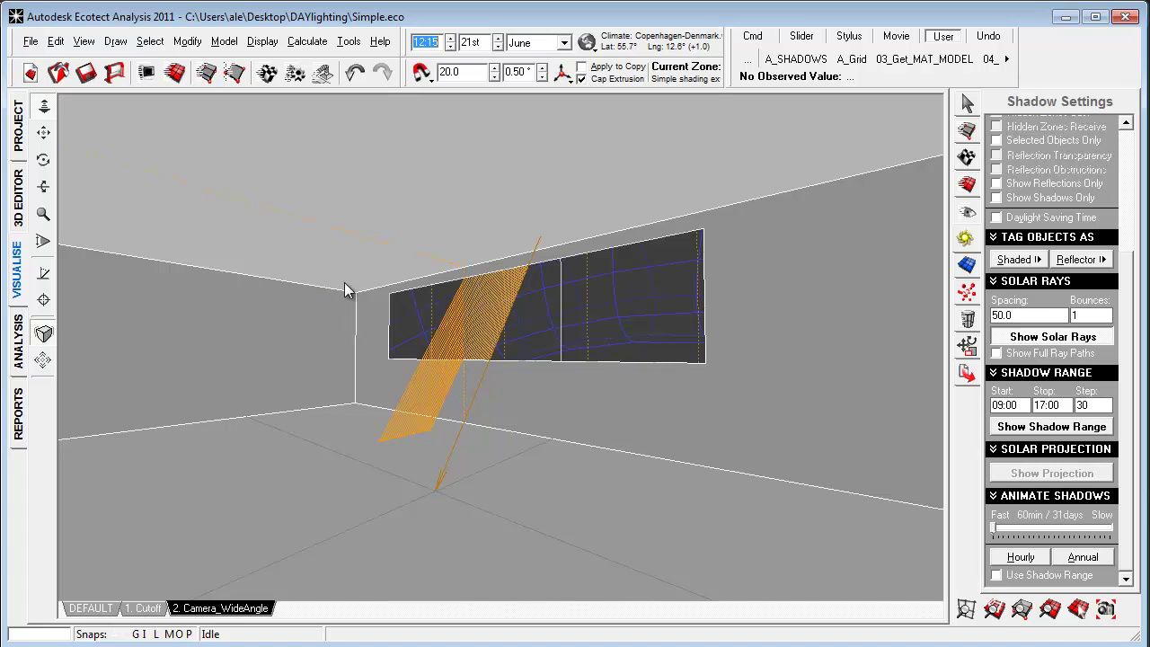
- Turn on the Overhang by zone zone in the 3D editor model so that it takes part in the ray tracing
click(18, 195)
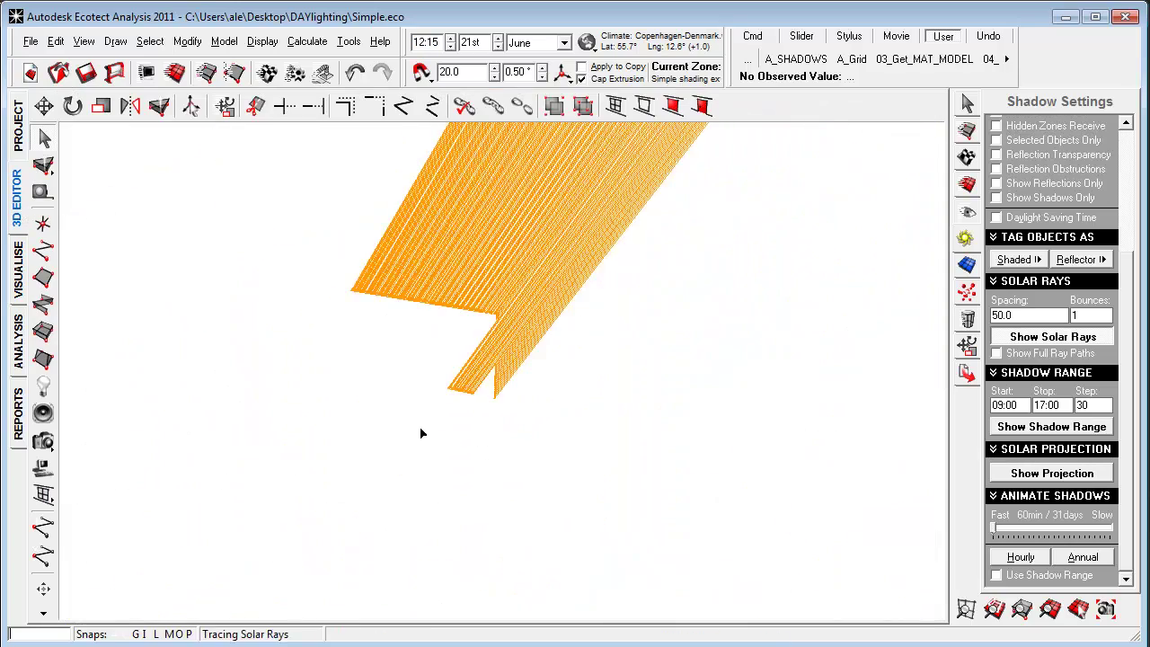
scroll(418, 426, up, 1)
middle_drag(415, 427, 476, 445)
scroll(477, 445, up, 2)
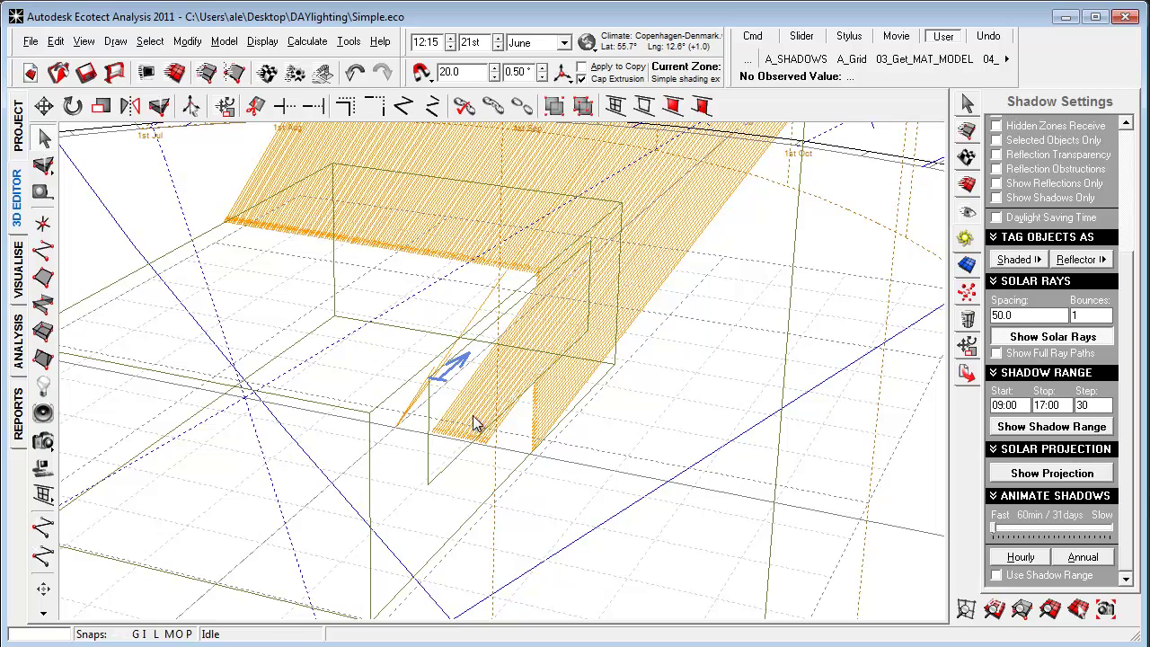
right_drag(501, 414, 479, 434)
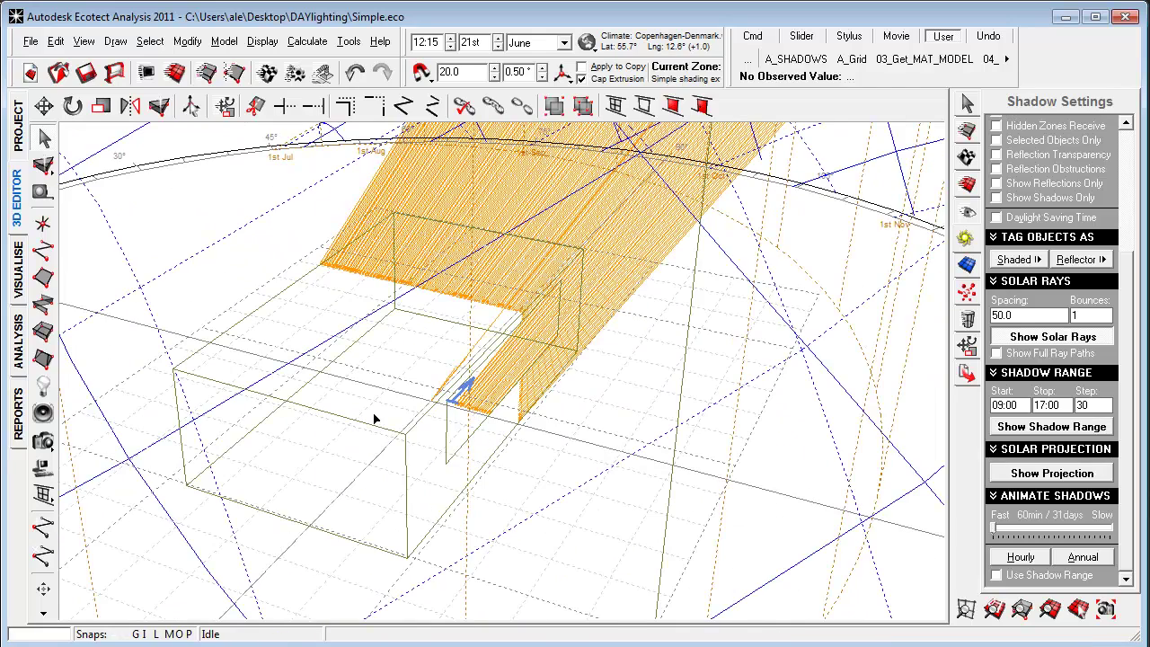
click(967, 132)
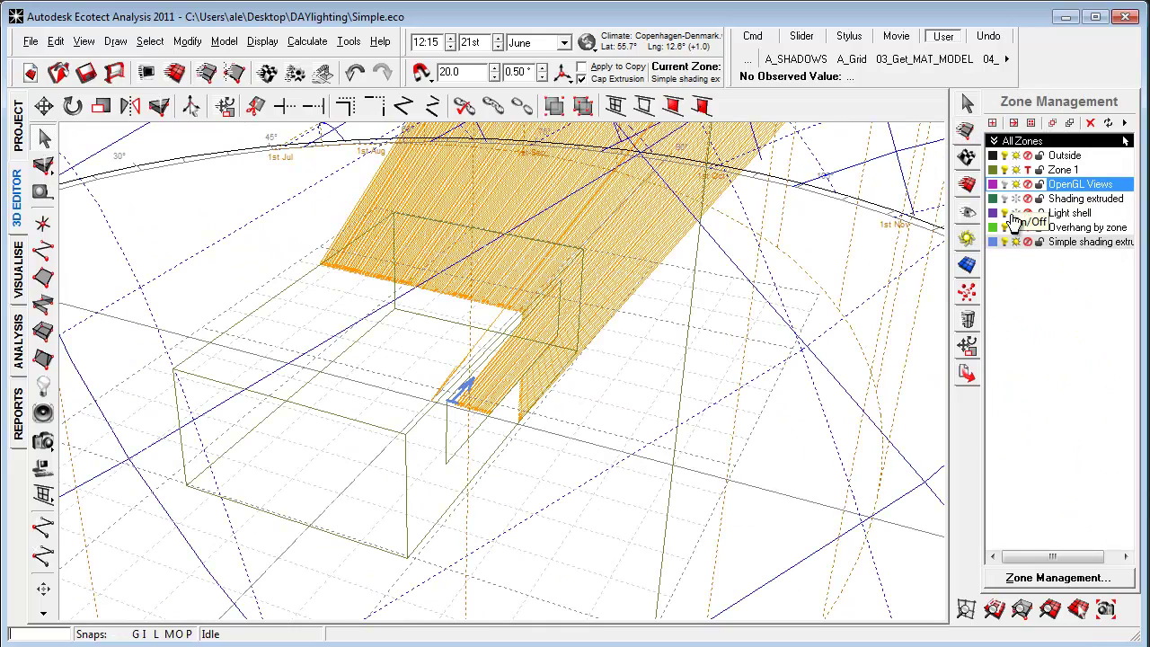
right_drag(523, 434, 543, 366)
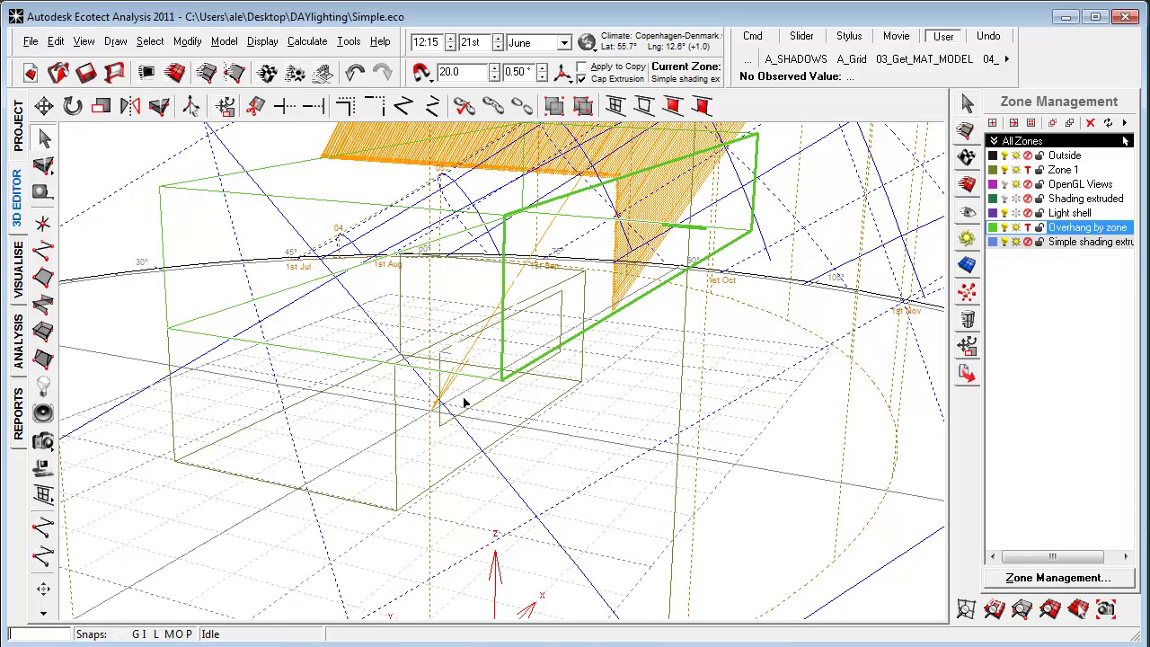
mouse_move(464, 399)
right_down()
mouse_move(464, 426)
mouse_move(430, 408)
right_up()
- Show the model in the visualised Cutoff camera view and run the hourly and annual shadow animations
click(17, 269)
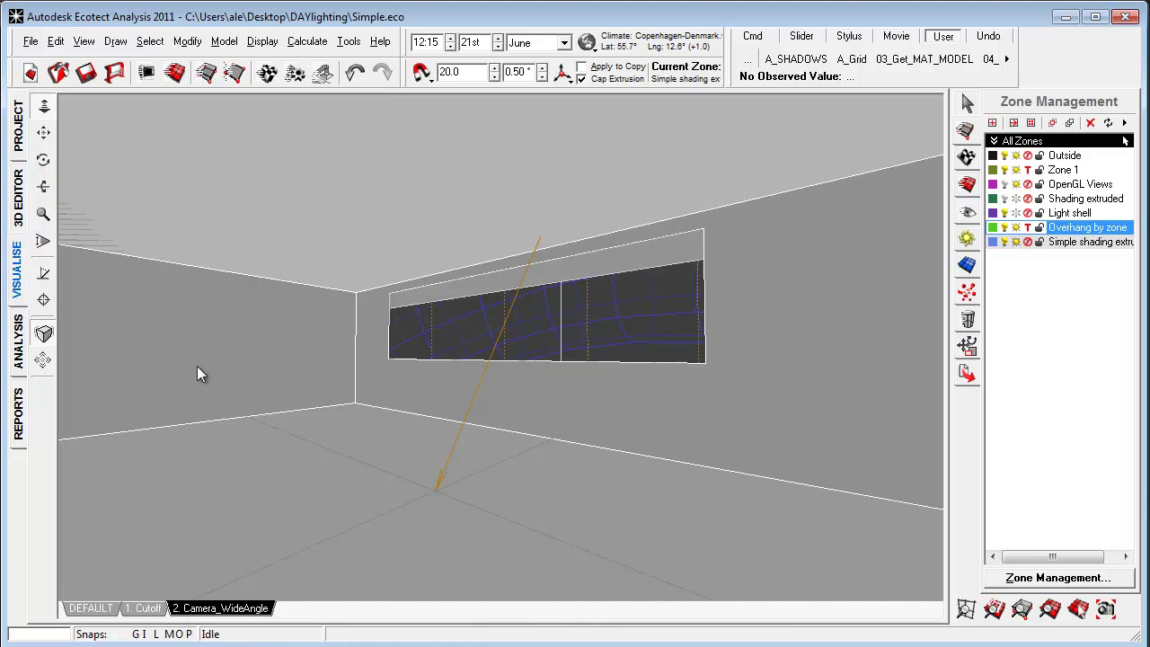
click(143, 608)
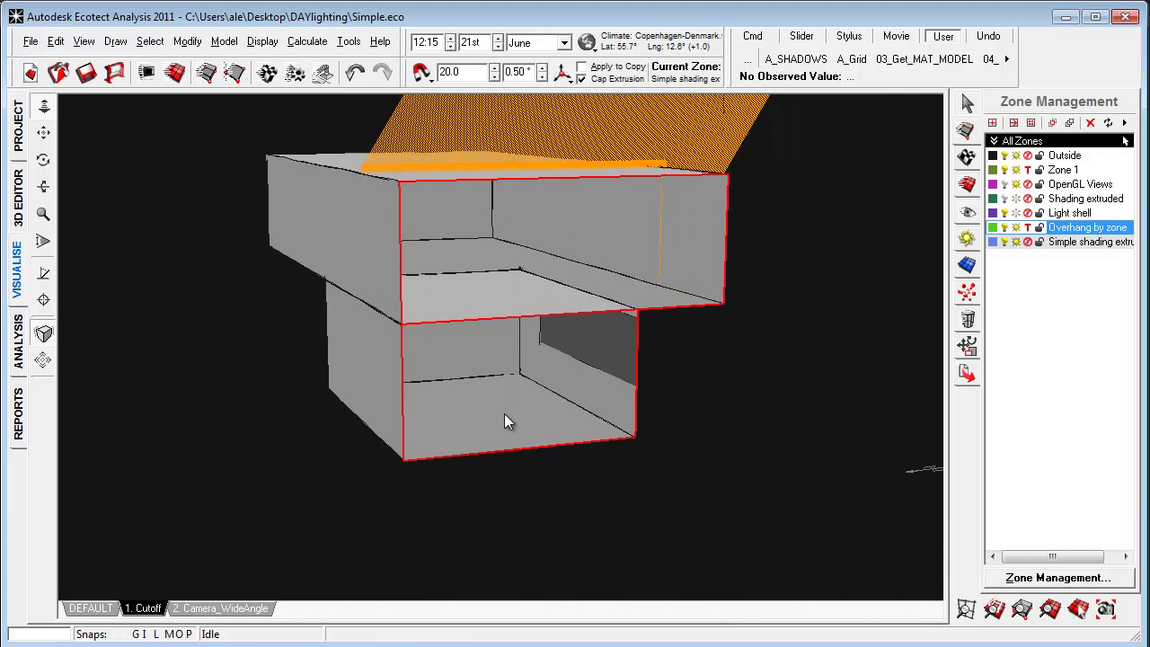
click(968, 240)
click(1020, 557)
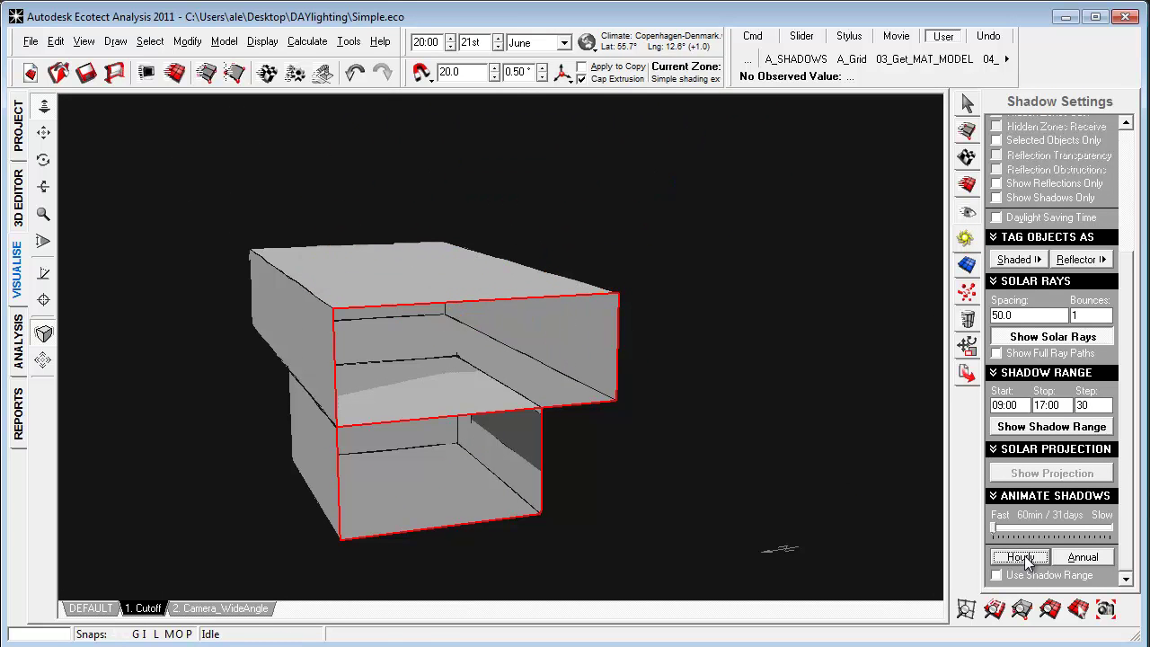
click(1081, 557)
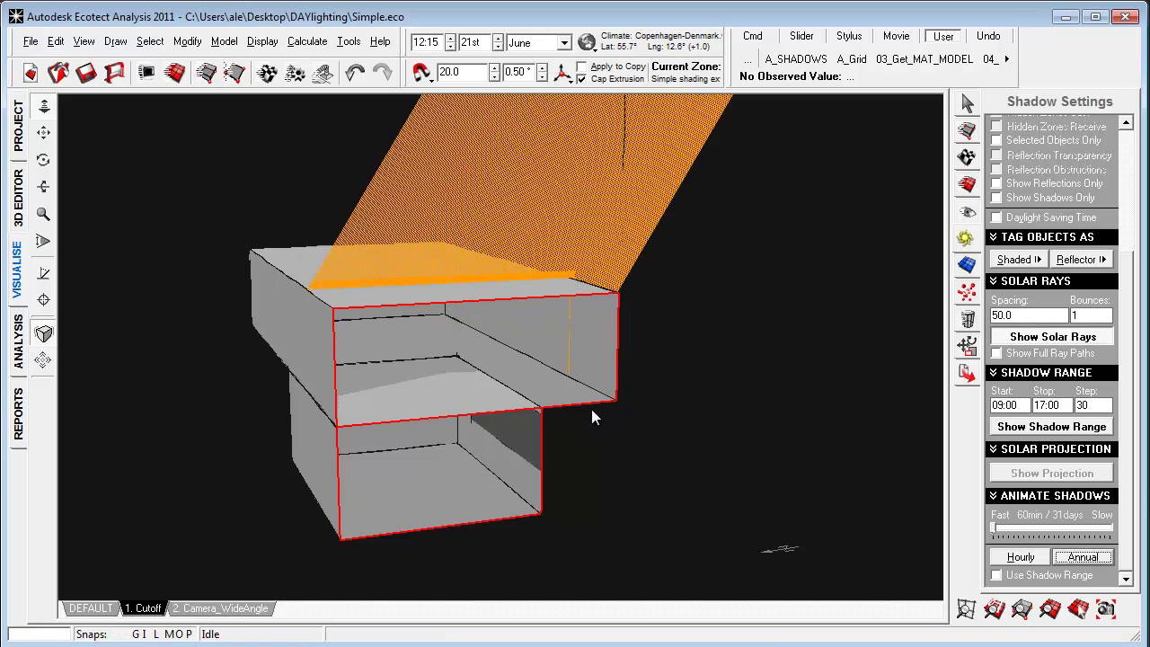
- Turn off the Overhang by zone zone and turn on the Light shell zone
right_drag(544, 467, 469, 453)
click(966, 131)
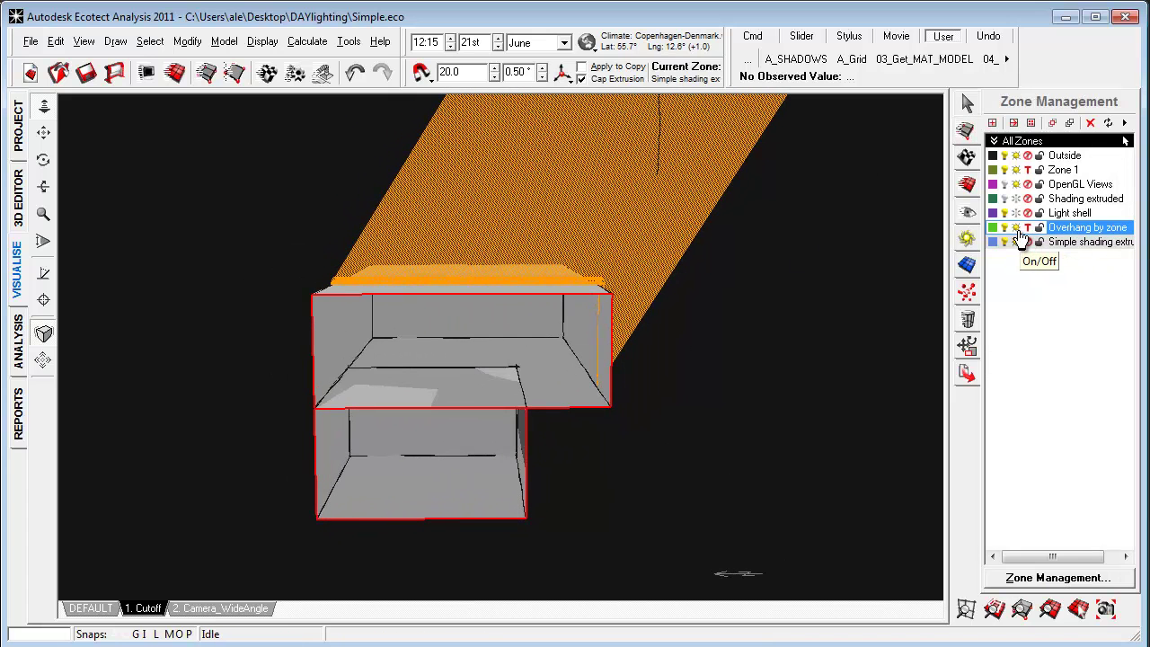
click(1020, 235)
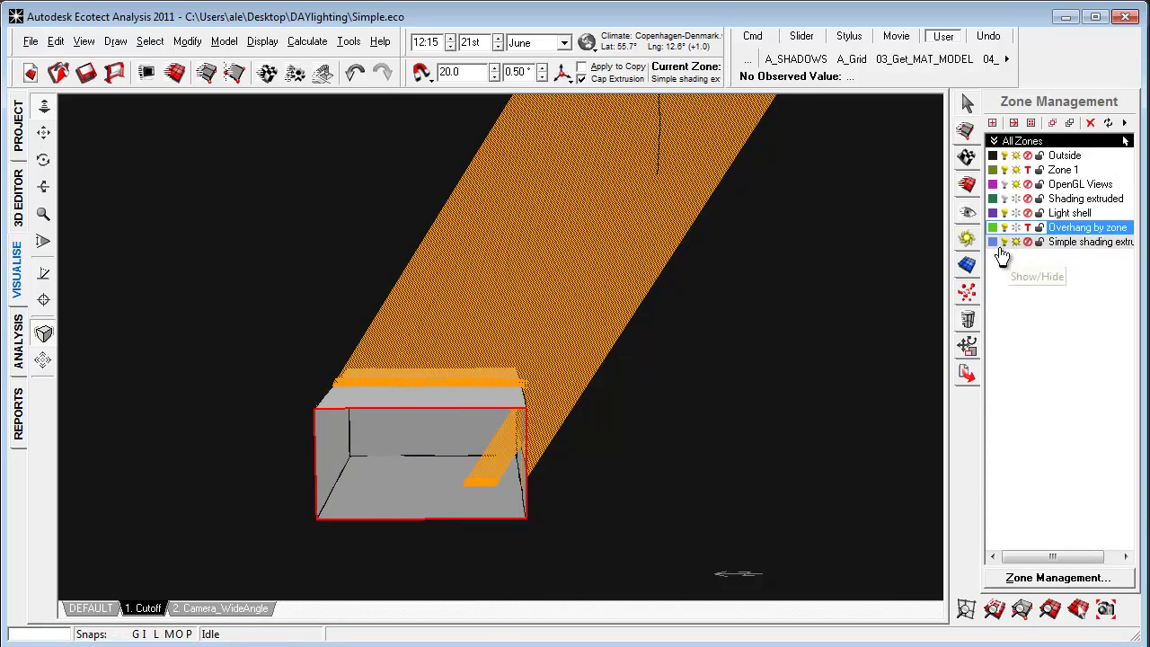
right_drag(594, 450, 531, 456)
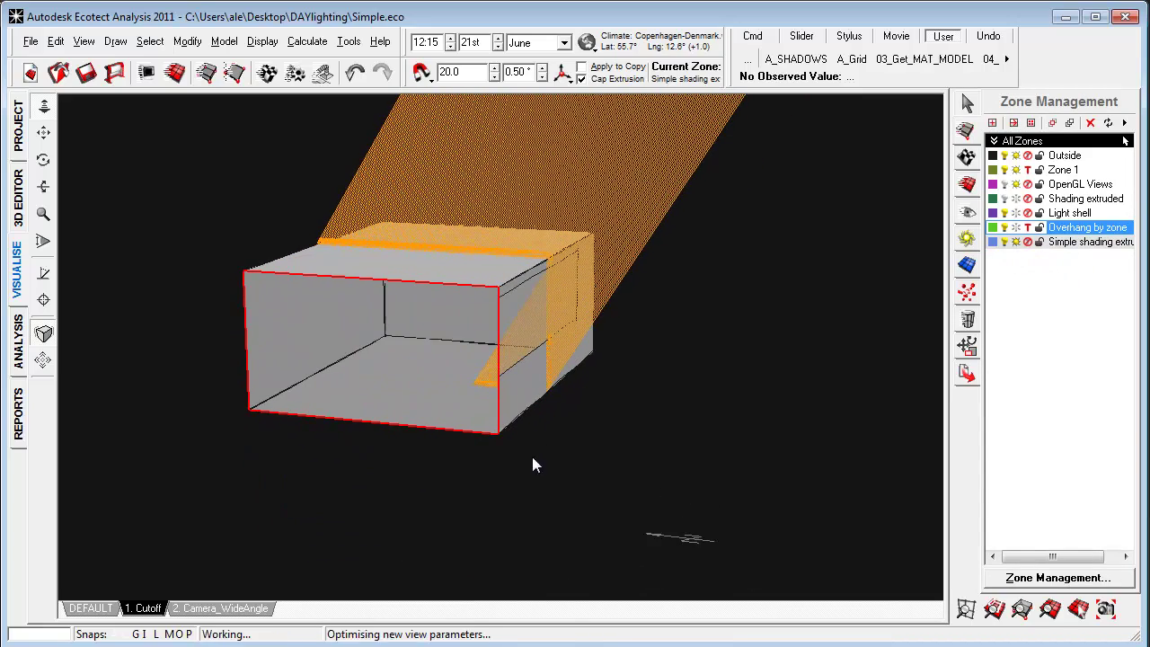
click(1017, 214)
- Raise the light shelf along the window in small increments, working in the 3D editor's side view
click(18, 202)
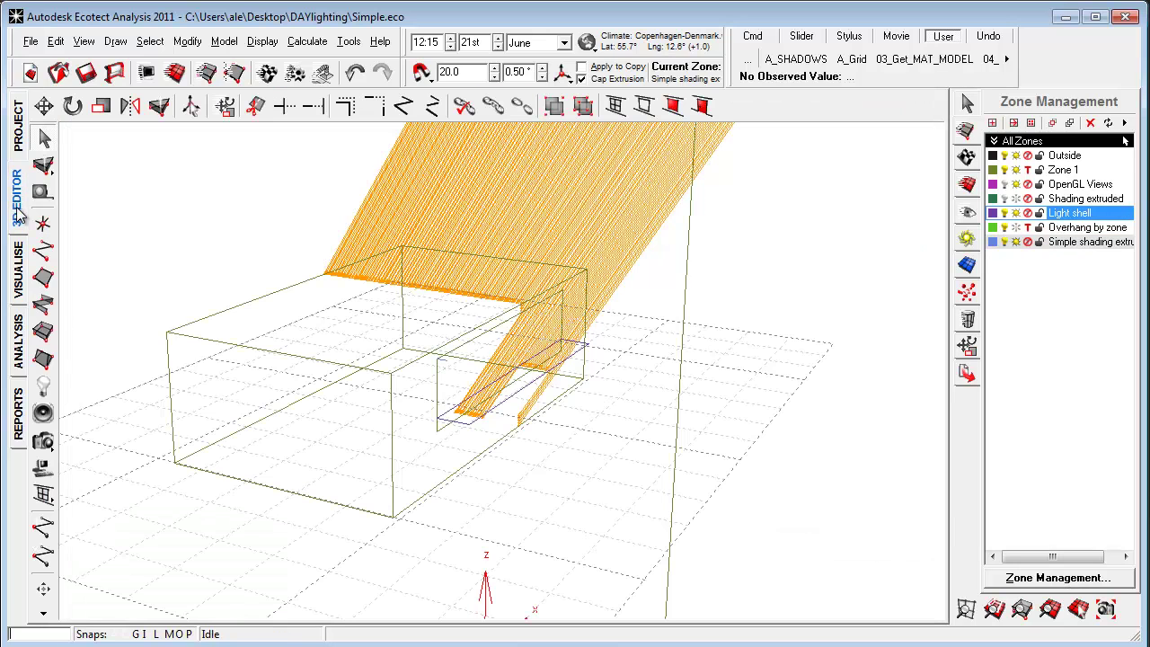
key(F6)
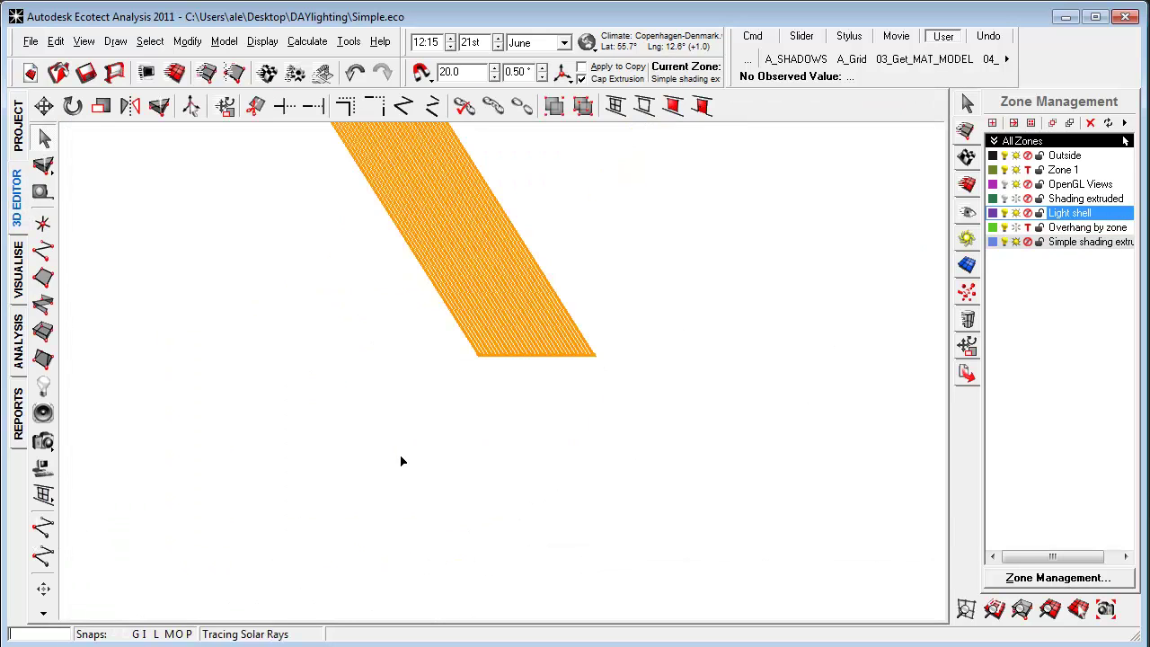
scroll(409, 457, up, 7)
scroll(338, 436, up, 3)
middle_drag(337, 436, 434, 417)
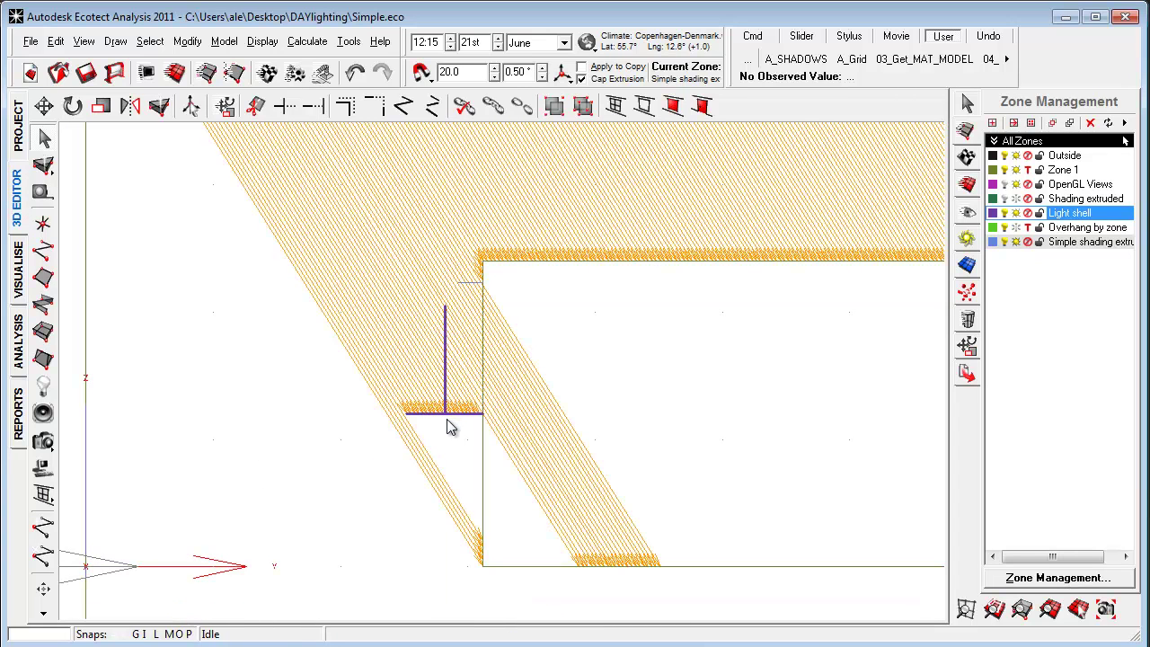
key(z)
key(z)
key(z)
key(z)
key(z)
key(z)
key(z)
key(z)
key(z)
key(z)
key(z)
key(z)
key(z)
key(z)
key(z)
key(z)
key(z)
key(z)
key(z)
key(z)
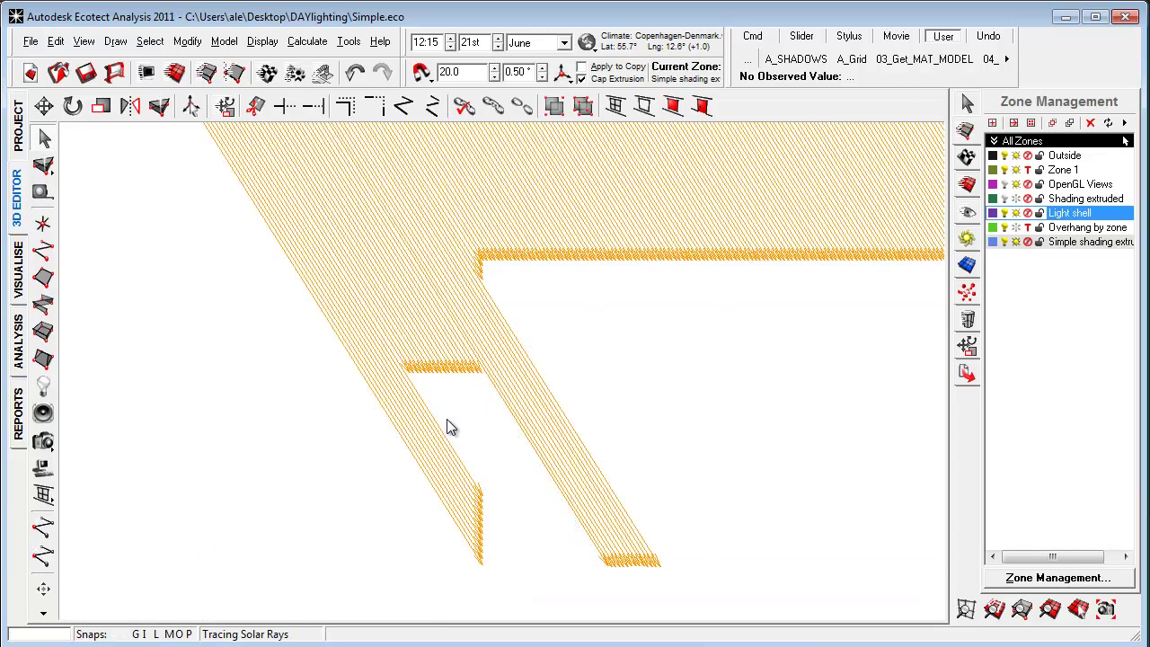
- Set the solar ray bounces to 2 for the light shelf section
click(967, 238)
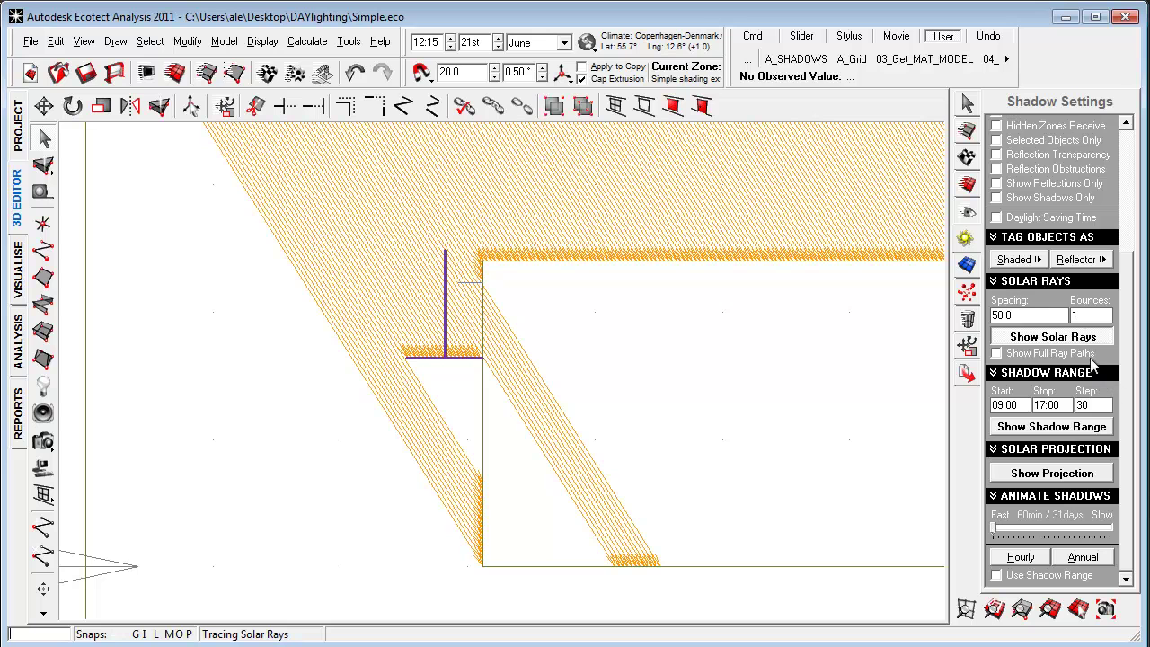
text(2)
key(Return)
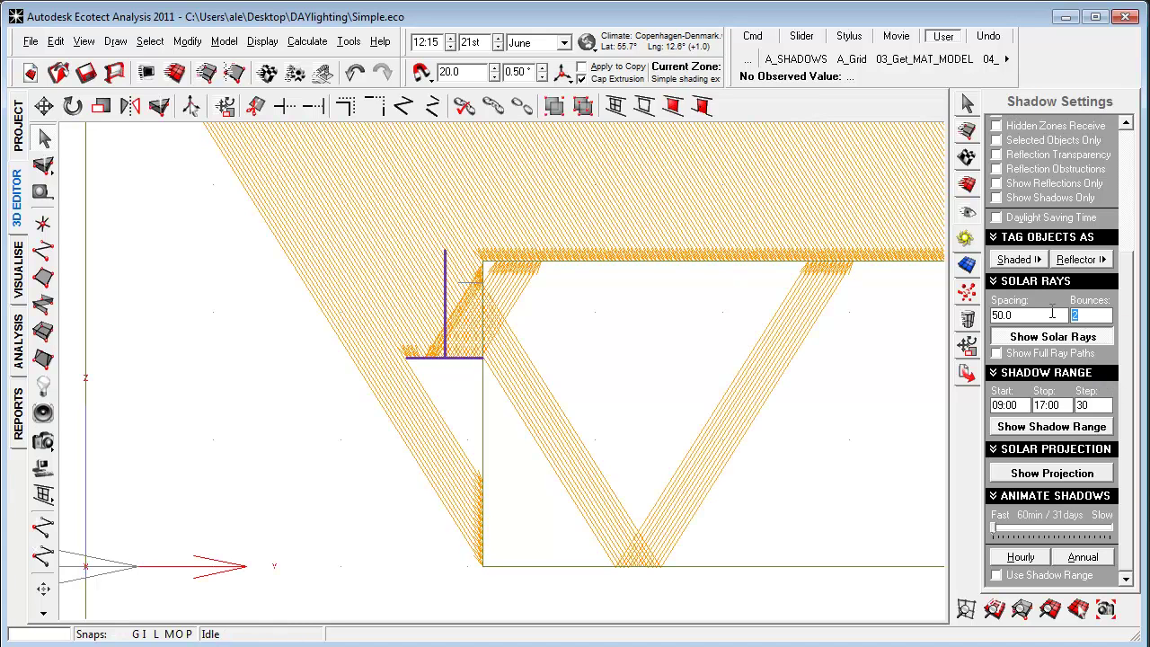
text(2)
- Lower the light shelf slightly in small increments to study the reflected rays on the ceiling
key(shift+z)
key(shift+z)
key(shift+z)
key(shift+z)
key(shift+z)
key(shift+z)
key(shift+z)
key(shift+z)
key(shift+z)
key(shift+z)
key(shift+z)
key(shift+z)
key(shift+z)
key(shift+z)
key(shift+z)
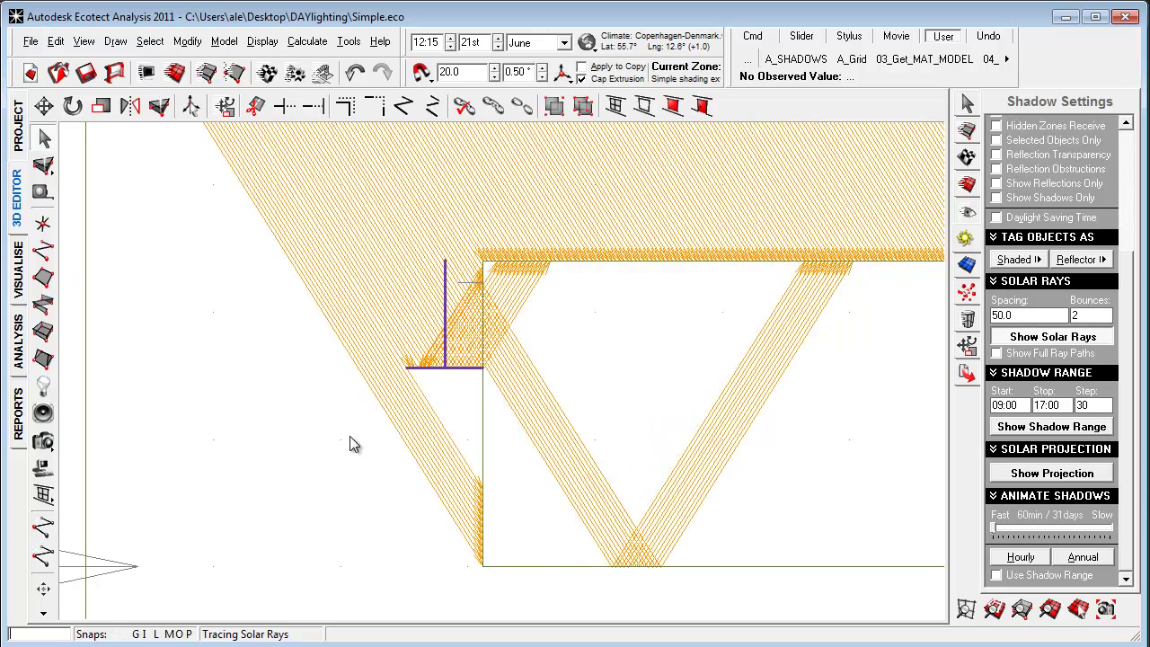
- Replace the Light shell zone with the Shading extruded zone in the ray trace and set the date to the winter solstice
click(967, 133)
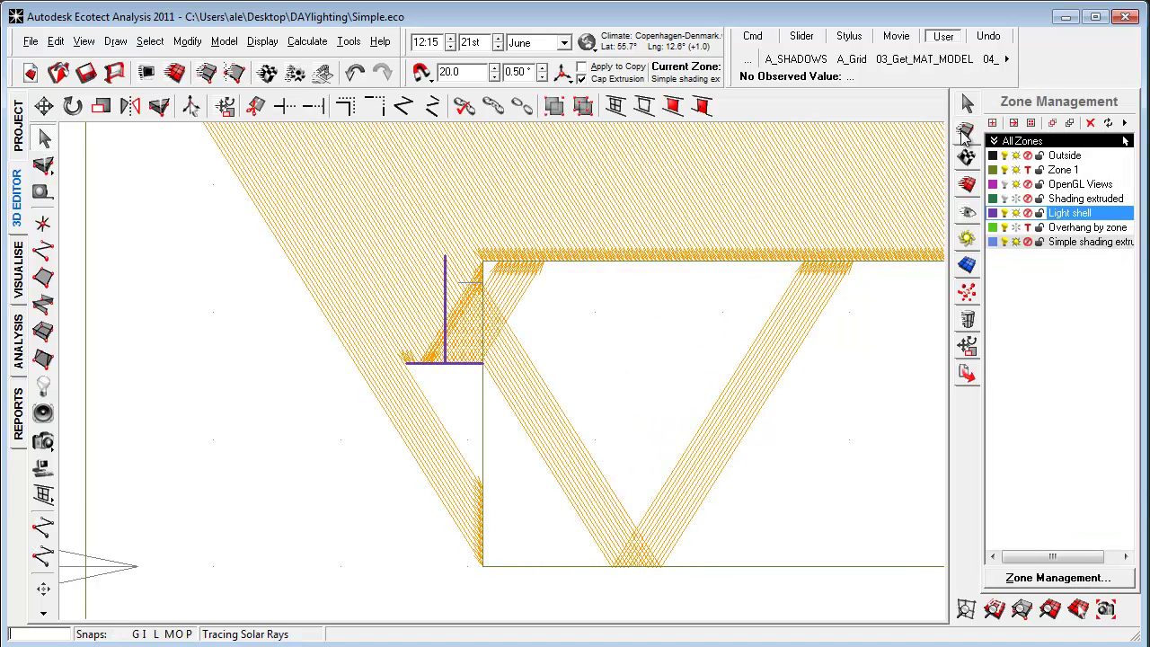
click(1014, 214)
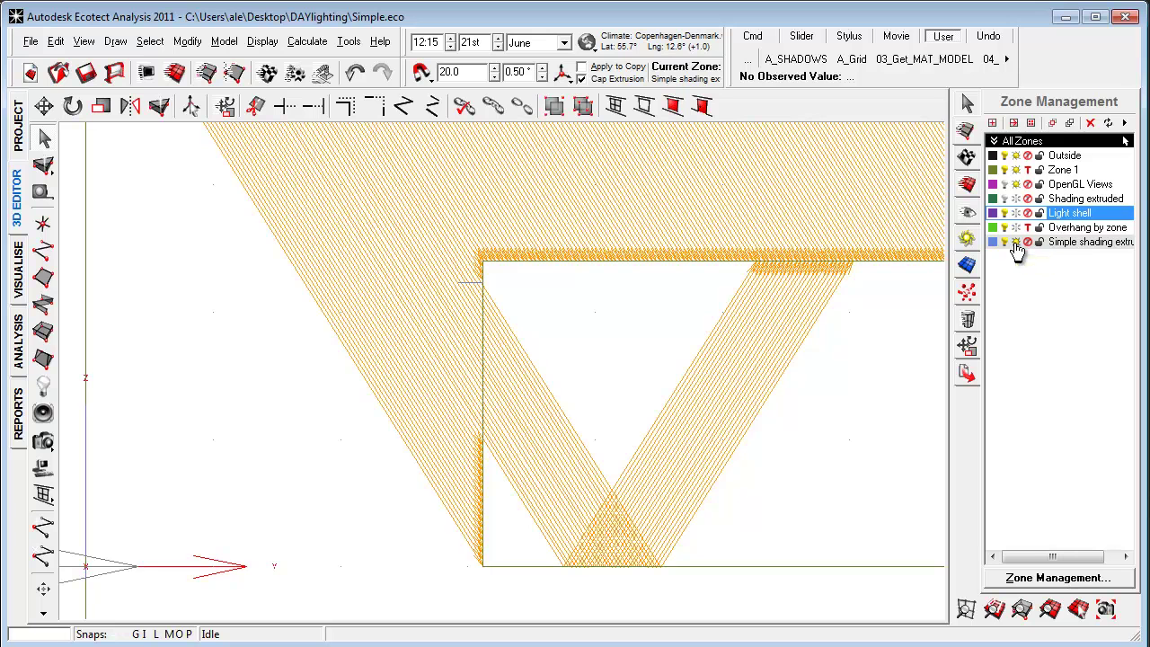
click(1007, 200)
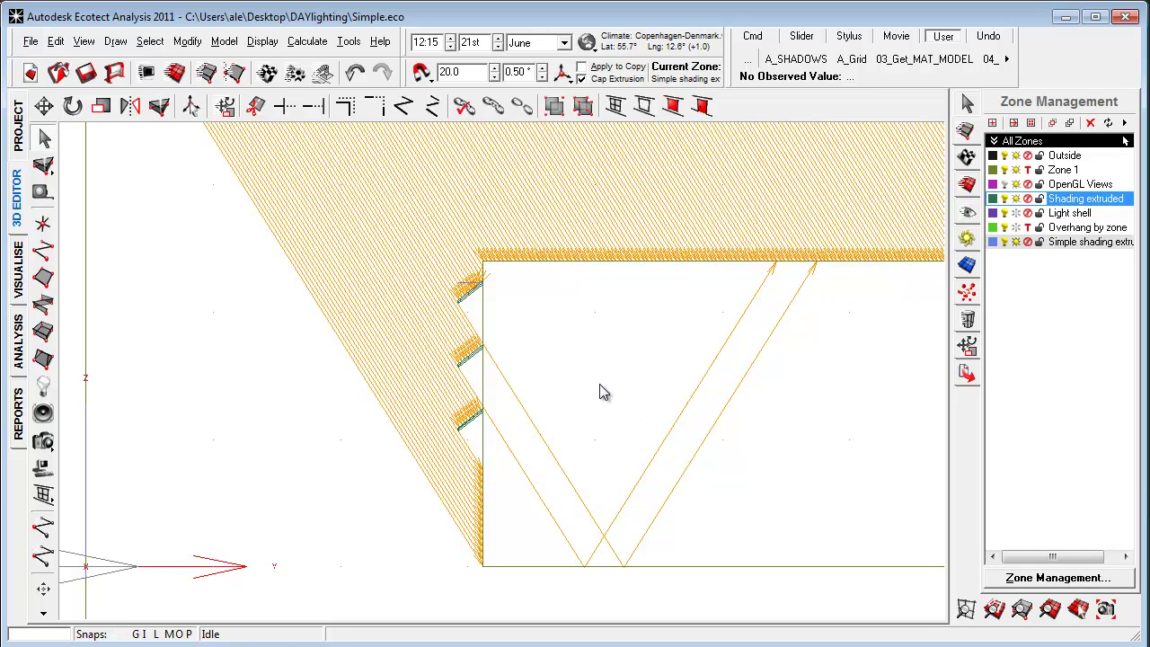
click(585, 43)
click(513, 183)
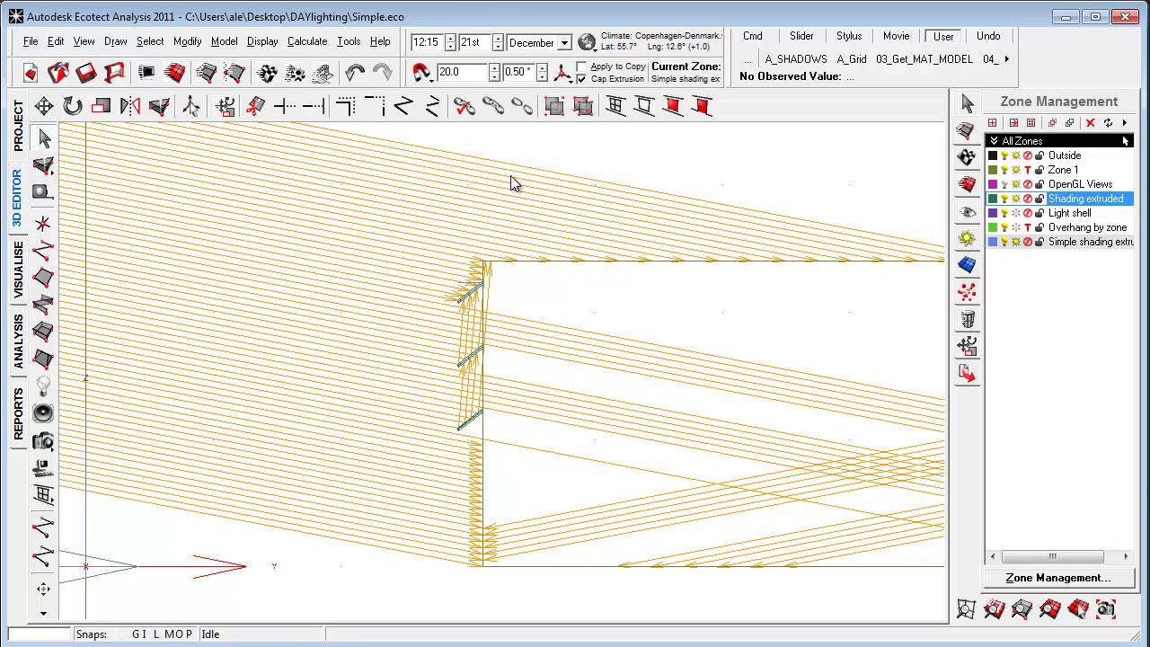